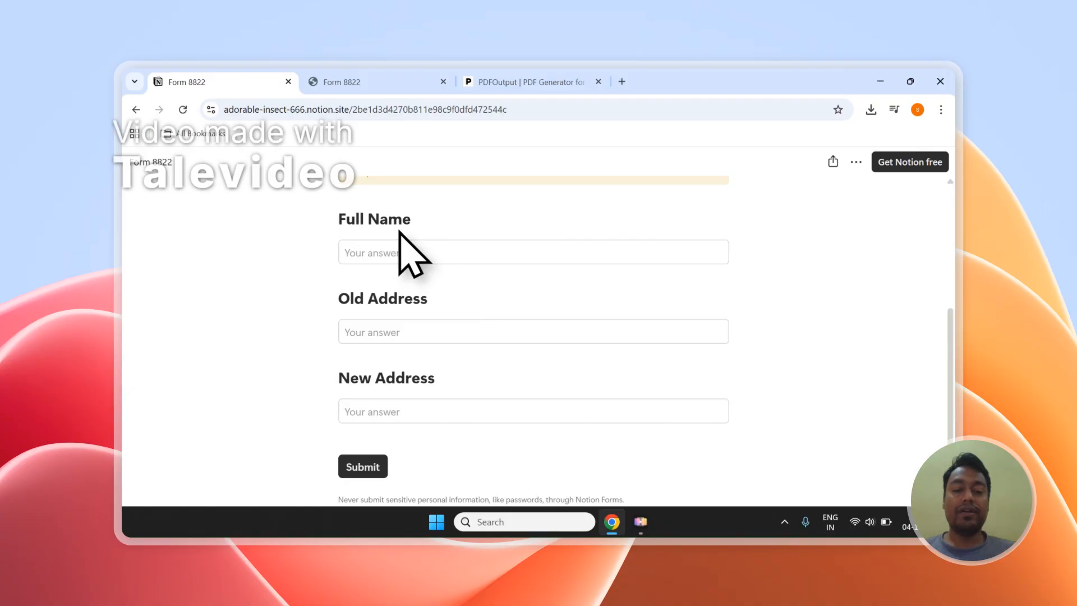
# Review the public Form 8822 page, from its title and description down to its answer fields.
pyautogui.scroll(2, 406, 241)
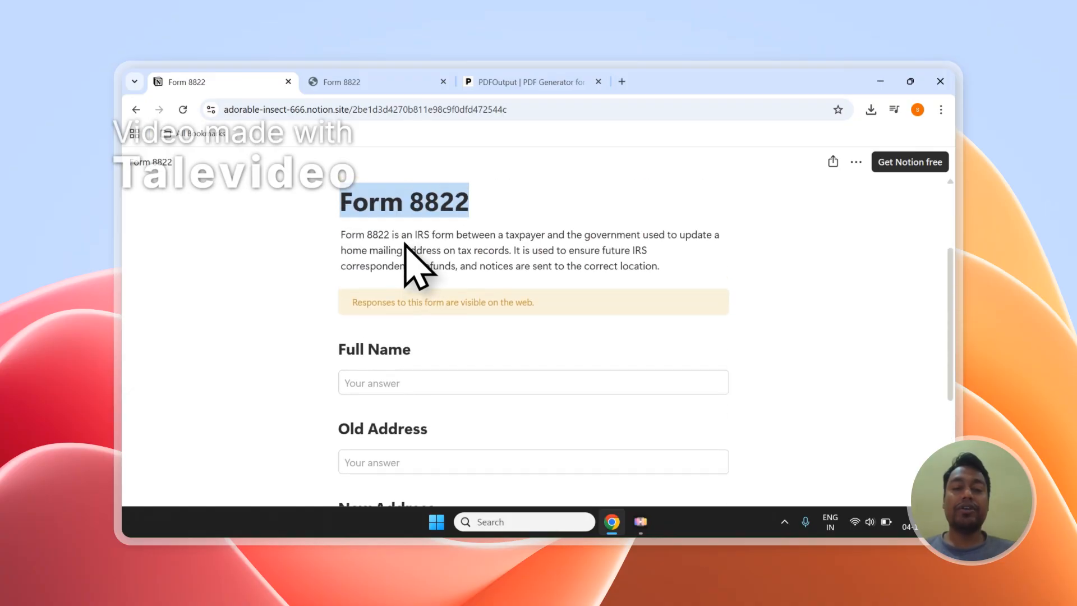
pyautogui.scroll(2, 408, 241)
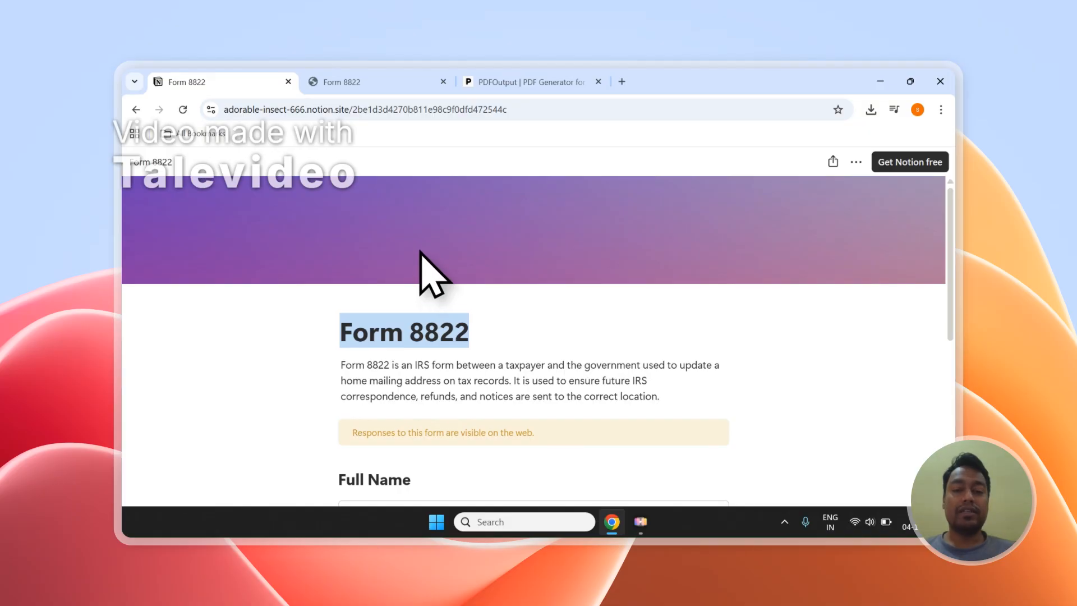
pyautogui.scroll(-3, 420, 253)
pyautogui.scroll(-2, 373, 340)
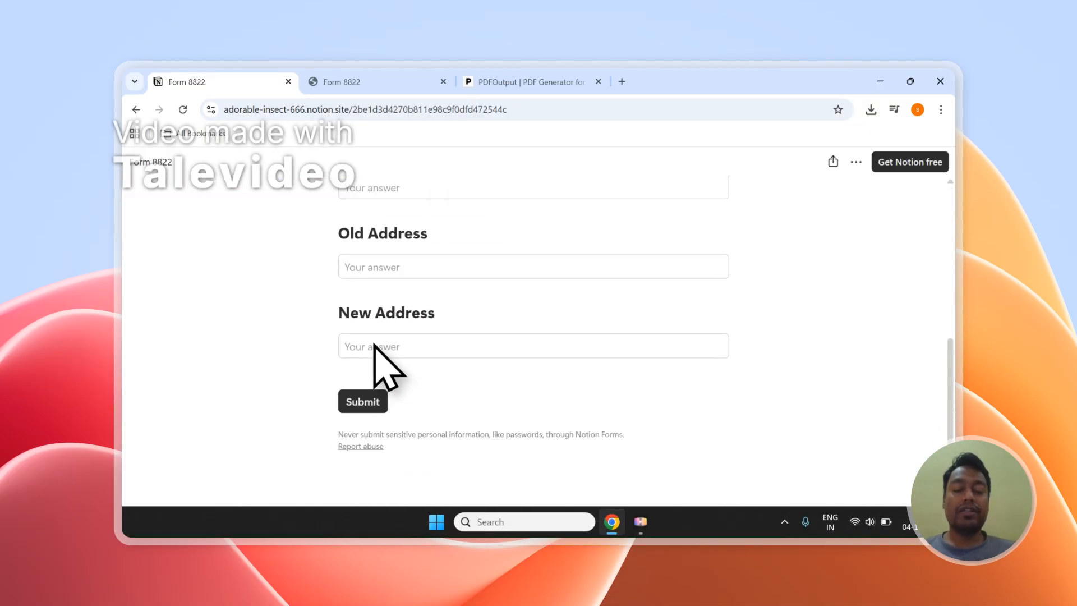
# Switch to the Form 8822 responses page in Notion and tick the Entry-1 and Entry-2 rows, clearing the selection again.
pyautogui.click(382, 82)
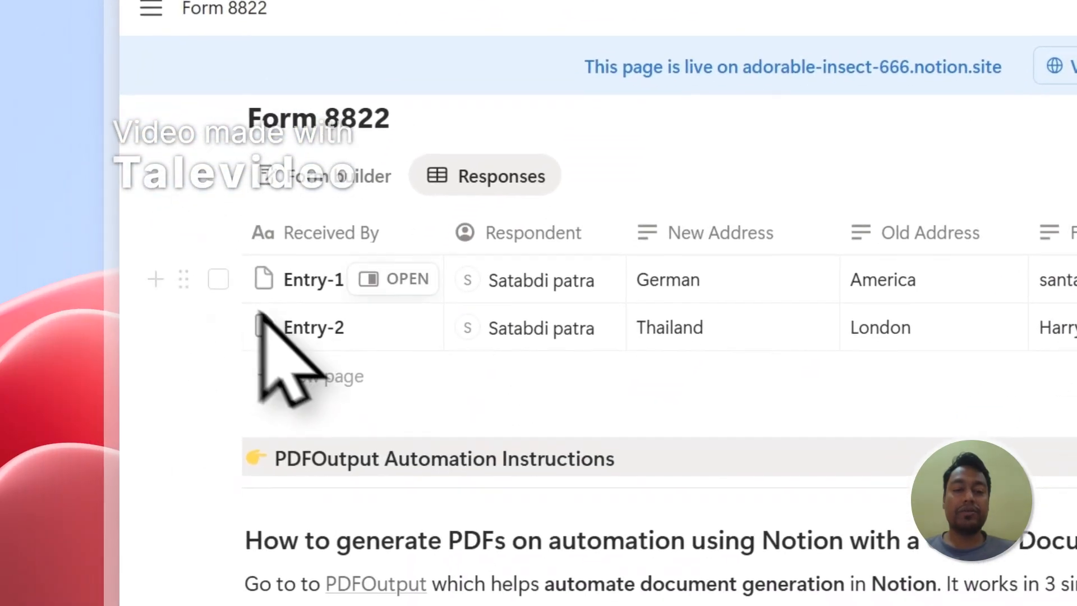
pyautogui.click(218, 279)
pyautogui.click(218, 327)
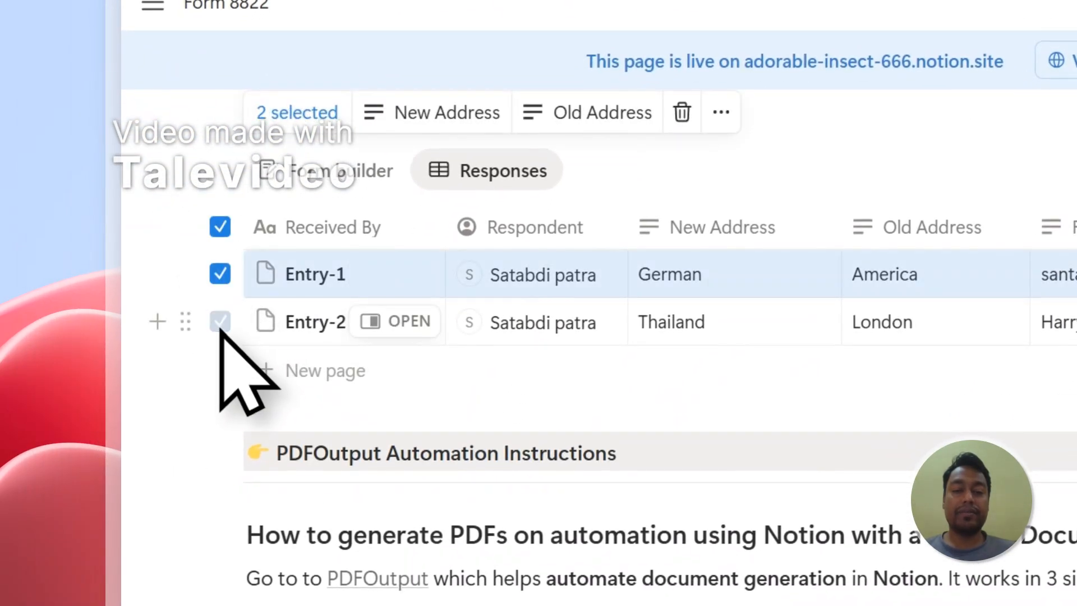
pyautogui.click(220, 232)
pyautogui.scroll(3, 368, 434)
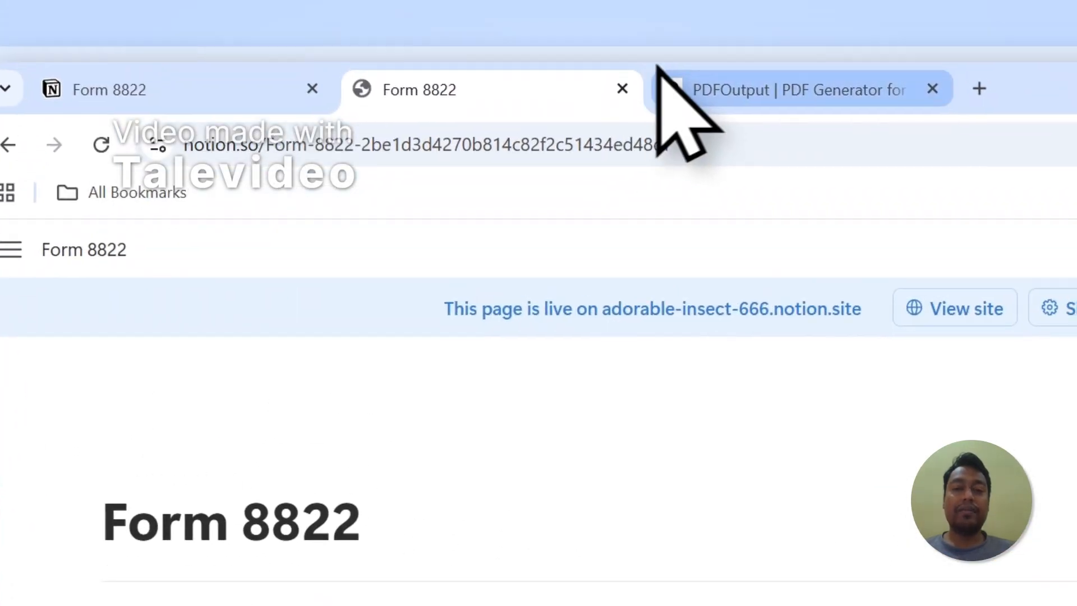
# Switch to the PDFOutput site and examine its Google Docs and Notion Database headline against the Form 8822 responses.
pyautogui.click(701, 90)
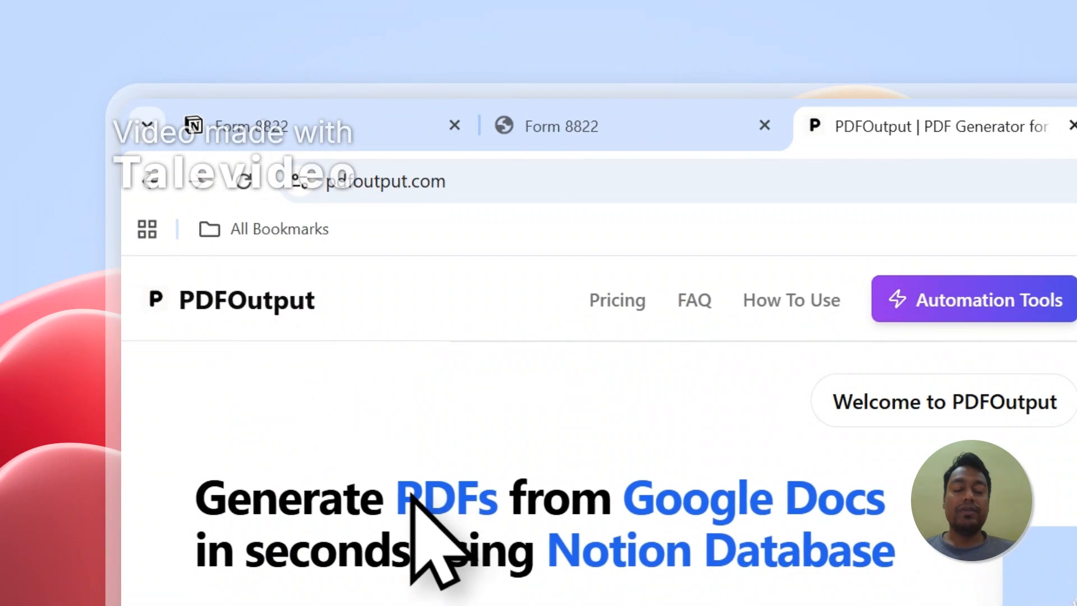
pyautogui.moveTo(626, 499); pyautogui.dragTo(886, 500)
pyautogui.moveTo(549, 552); pyautogui.dragTo(800, 553)
pyautogui.moveTo(496, 362); pyautogui.dragTo(731, 359)
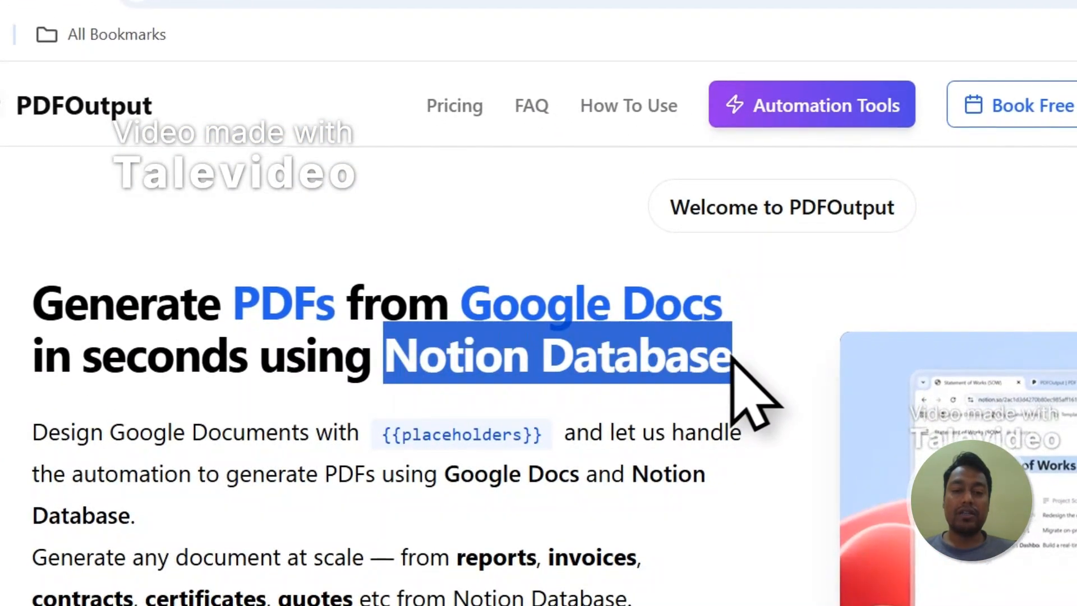
pyautogui.click(574, 325)
pyautogui.moveTo(466, 304); pyautogui.dragTo(647, 309)
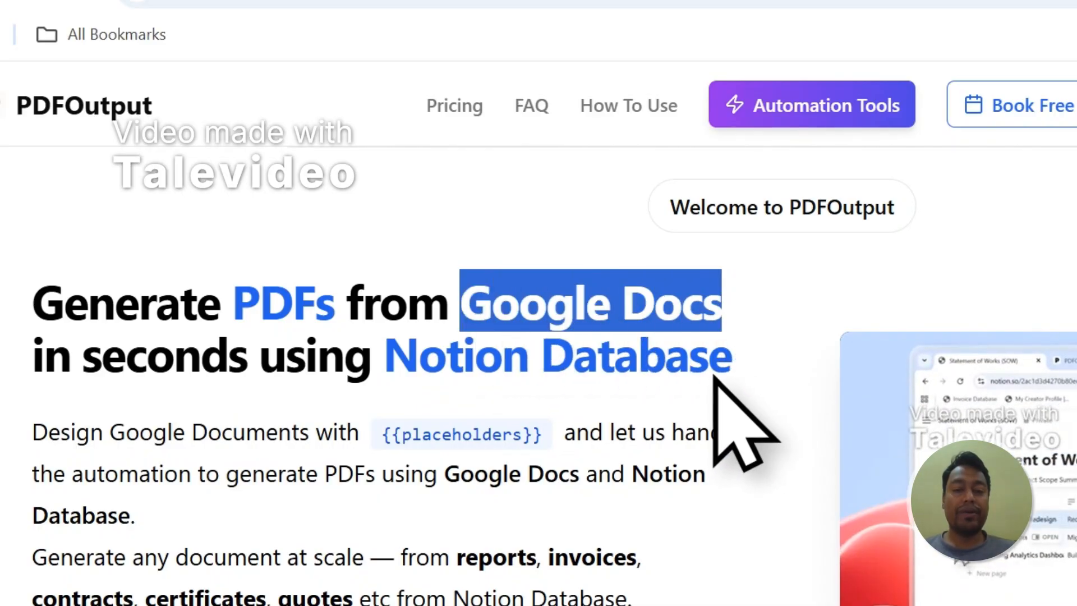
pyautogui.moveTo(404, 365); pyautogui.dragTo(628, 367)
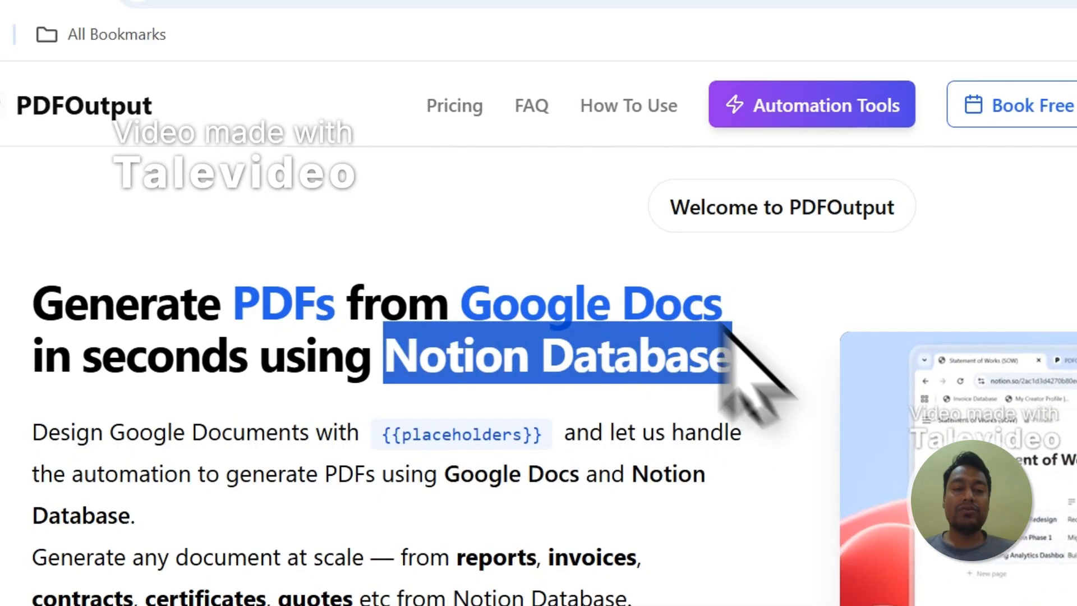
pyautogui.click(414, 115)
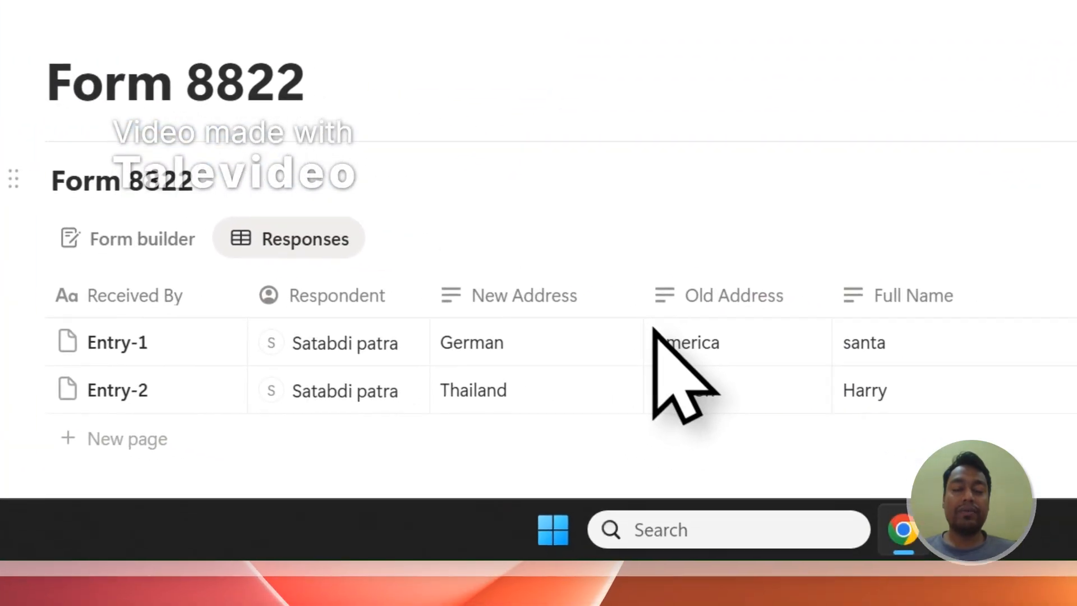
pyautogui.click(553, 16)
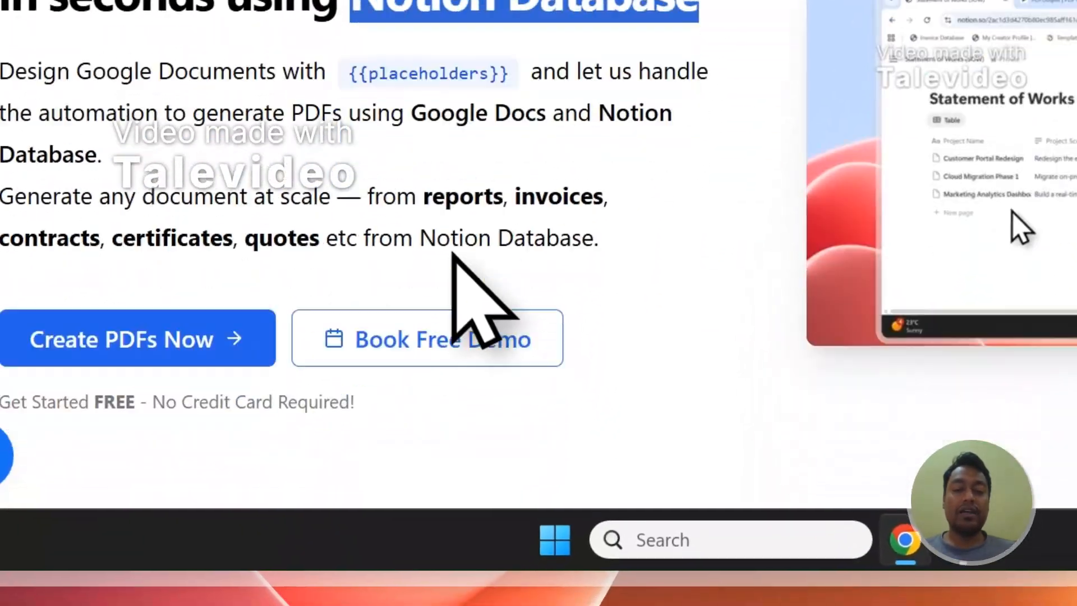
# Start creating PDFs in PDFOutput and sign in with an existing Google account.
pyautogui.scroll(-1, 452, 252)
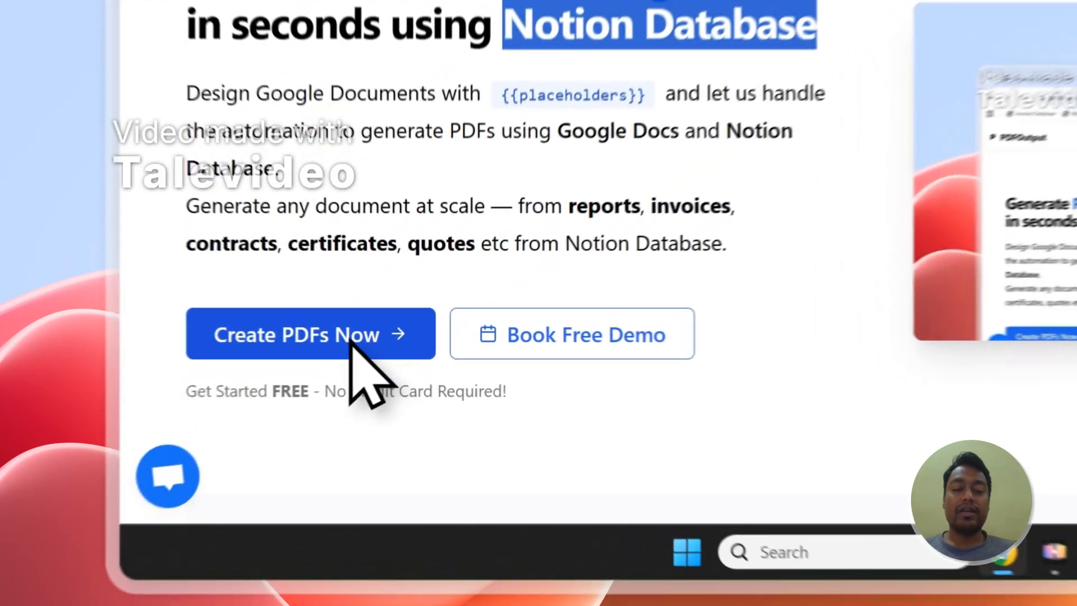
pyautogui.click(250, 404)
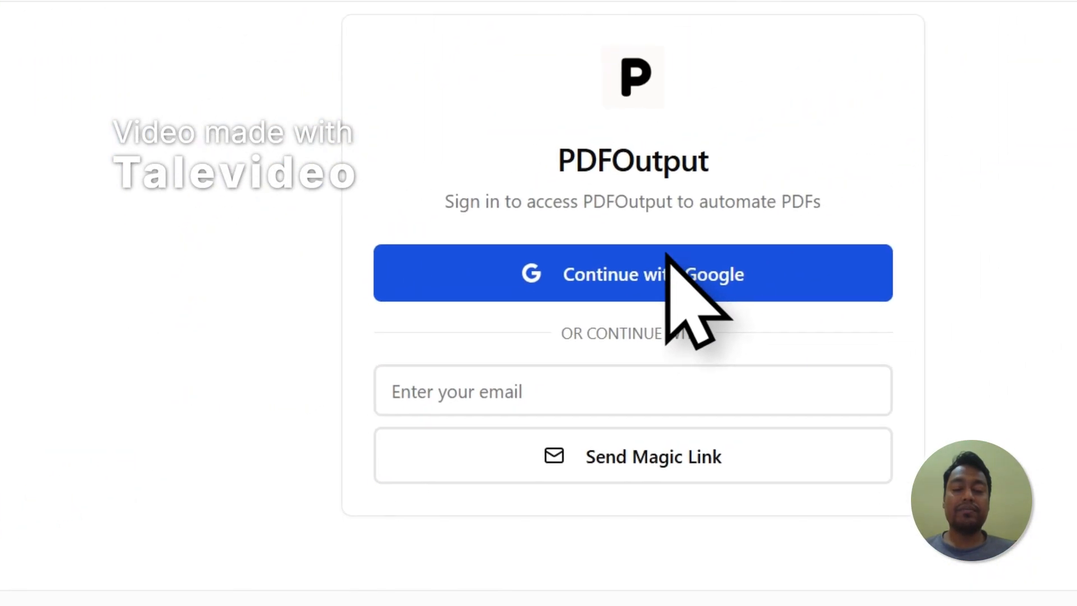
pyautogui.click(667, 259)
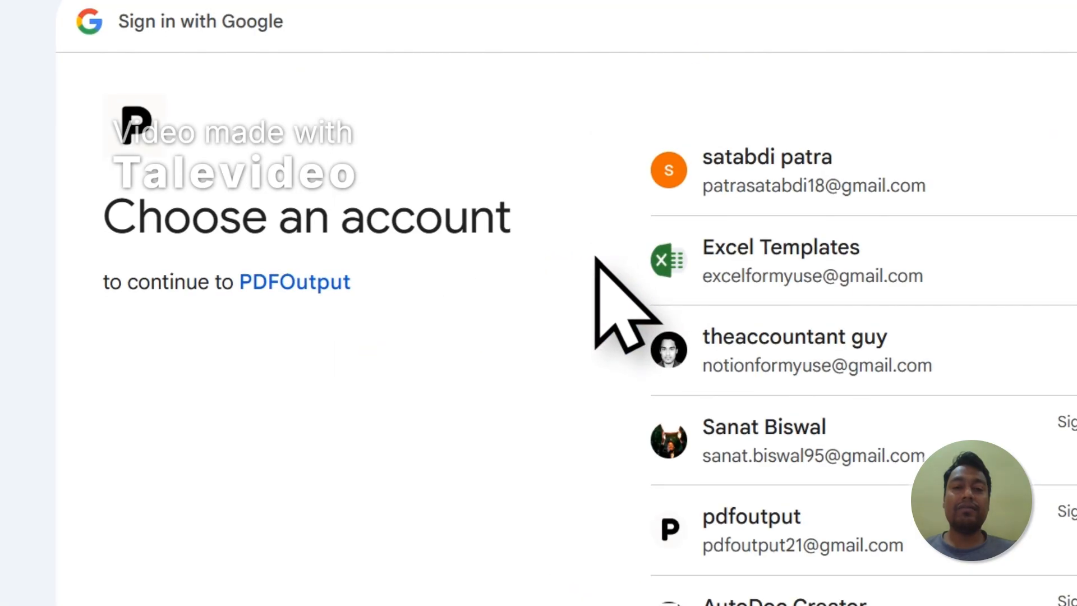
pyautogui.click(820, 362)
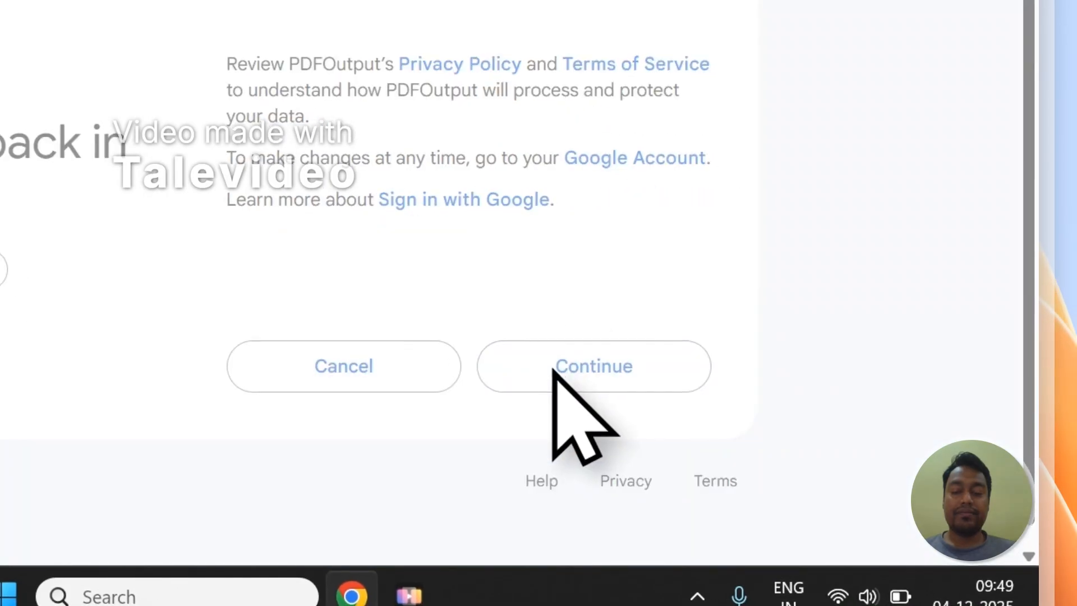
pyautogui.click(553, 369)
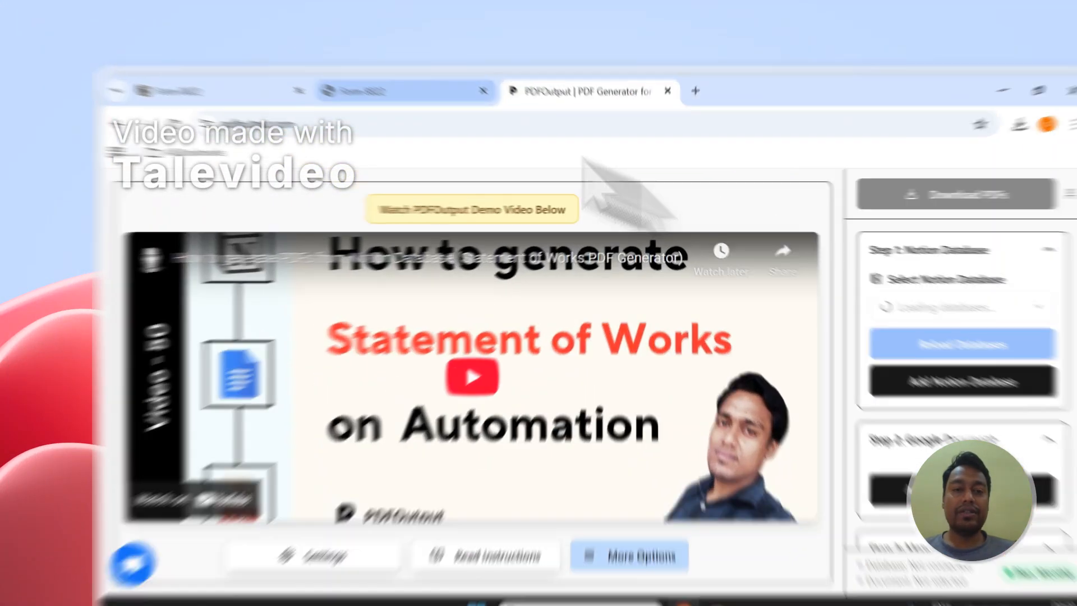
# Check the Form 8822 page title in Notion and examine the database, document and mapping sections in PDFOutput.
pyautogui.click(336, 81)
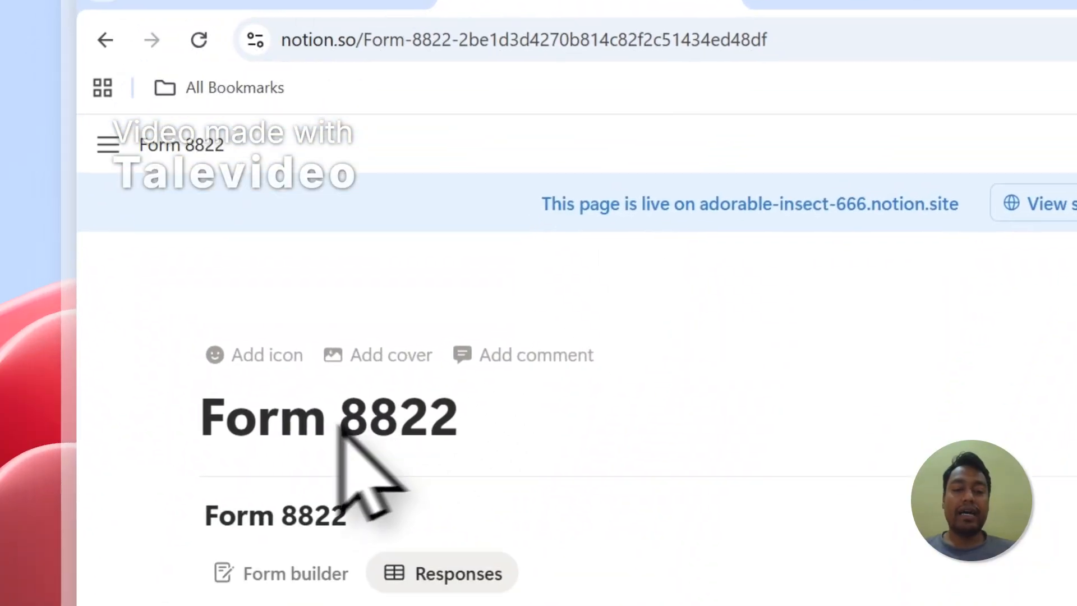
pyautogui.moveTo(213, 428); pyautogui.dragTo(490, 370)
pyautogui.click(819, 73)
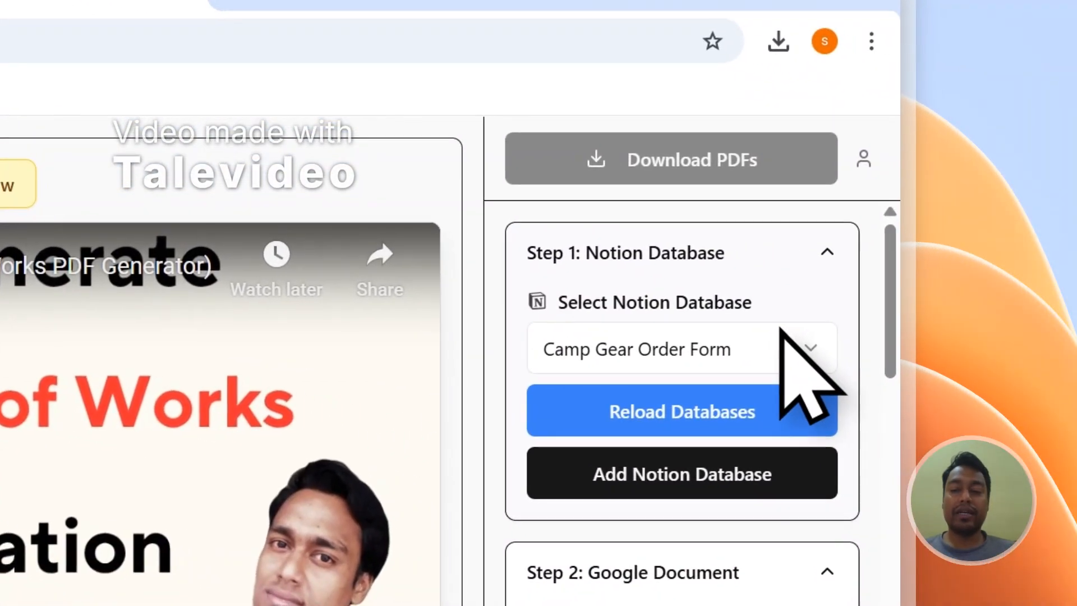
pyautogui.scroll(-2, 780, 336)
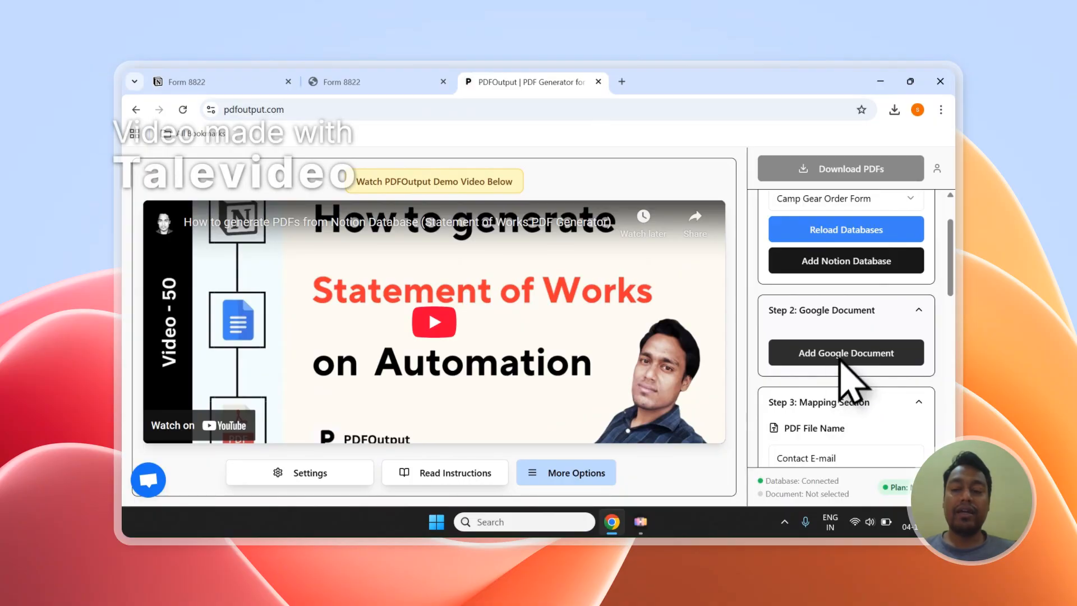
pyautogui.scroll(-10, 855, 325)
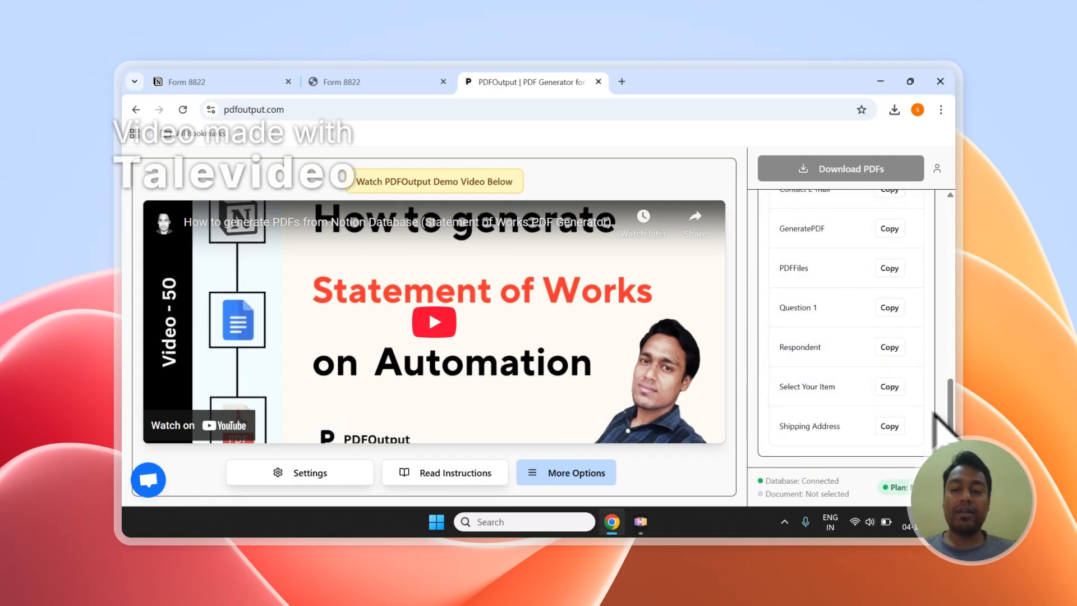
pyautogui.scroll(15, 875, 376)
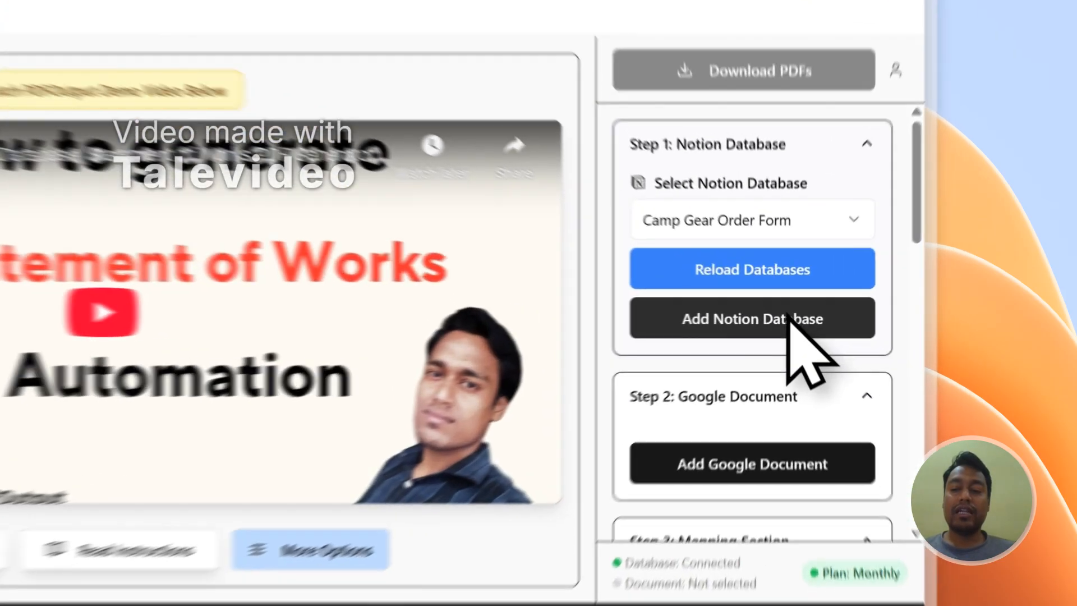
# Start adding a Notion database in PDFOutput and copy the title "Form 8822" from the Notion page.
pyautogui.click(867, 327)
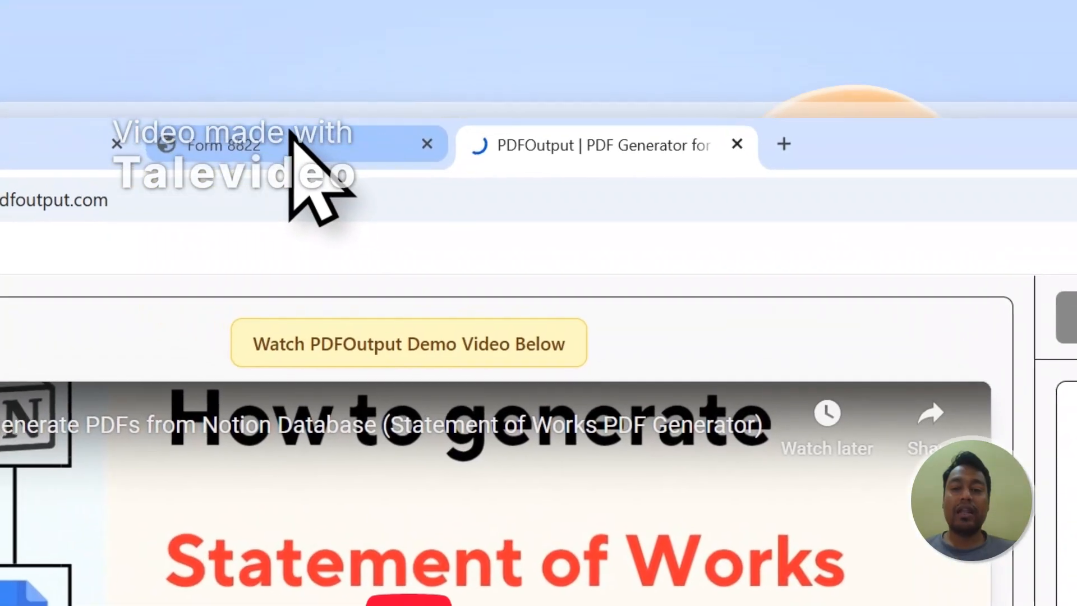
pyautogui.click(246, 109)
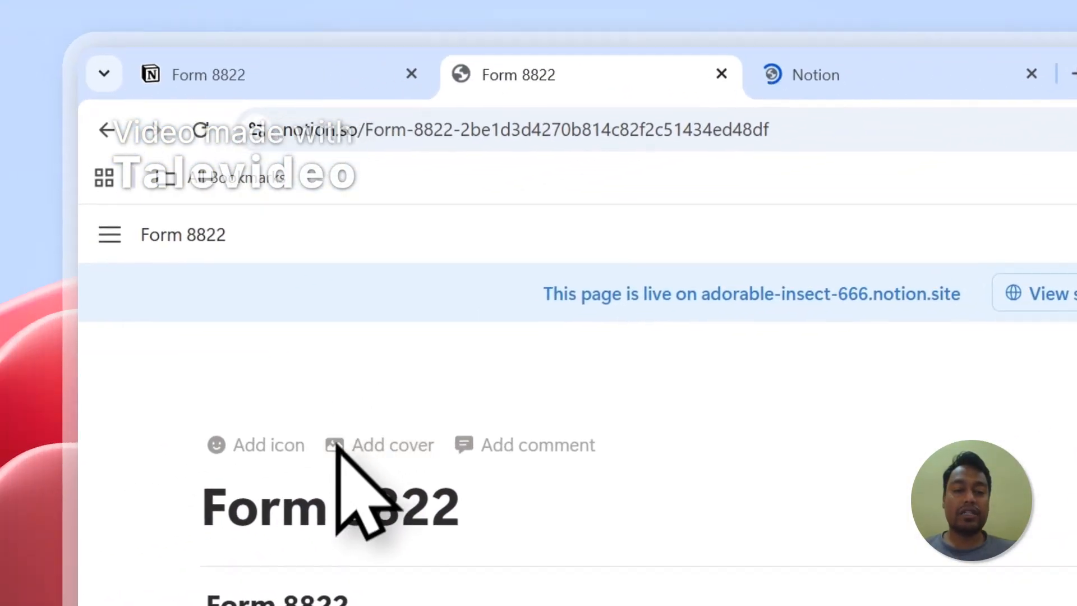
pyautogui.moveTo(206, 515); pyautogui.dragTo(340, 515)
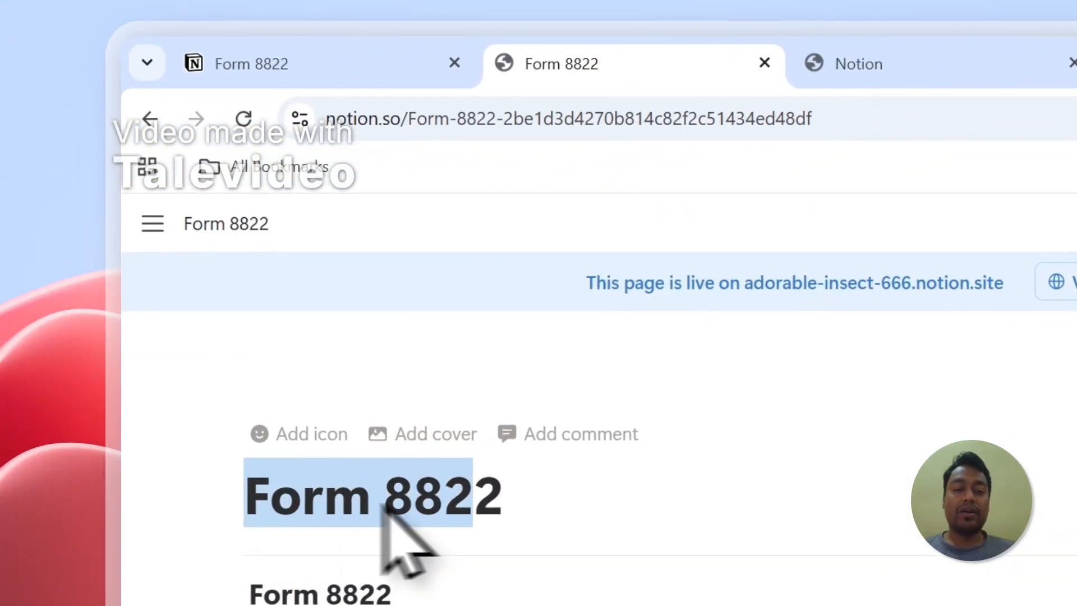
pyautogui.rightClick(440, 496)
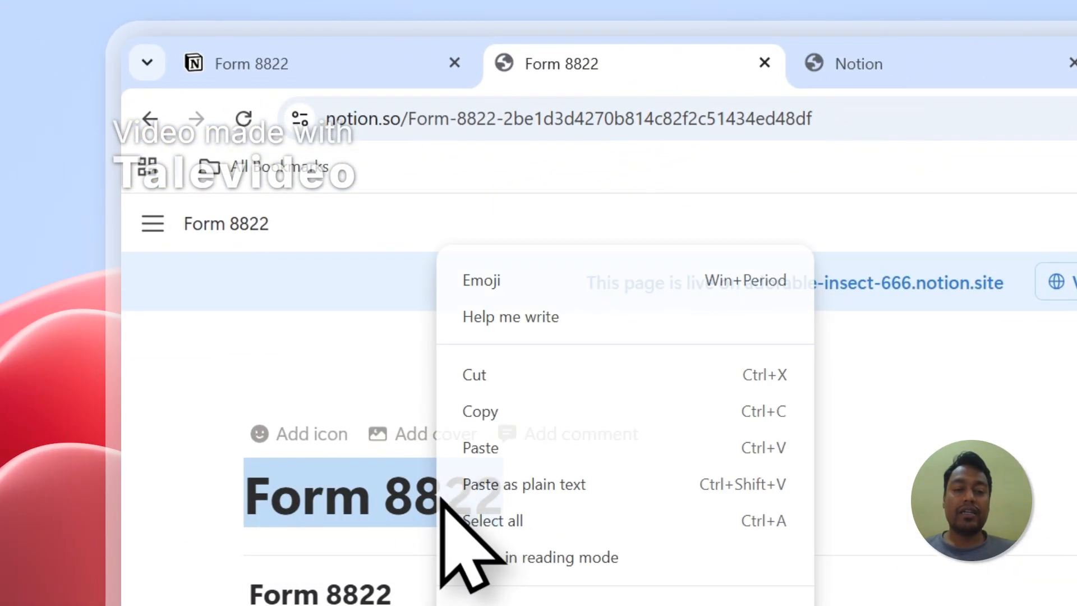
pyautogui.click(493, 413)
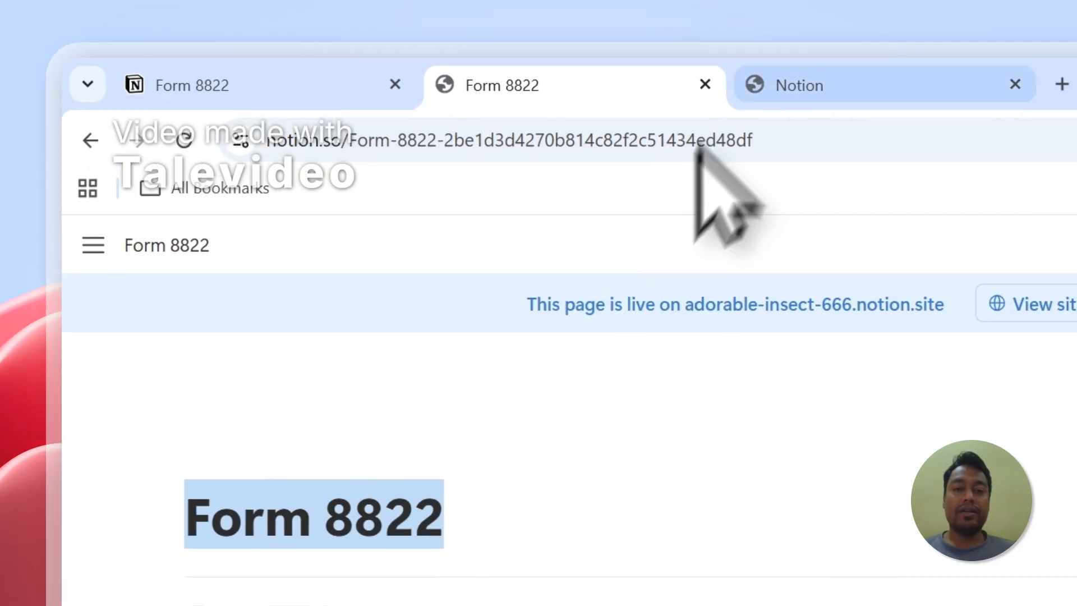
# In the Notion connection request, search the pages for "Form 8822" and add the top-level Form 8822 page to PDFOutput's access.
pyautogui.click(857, 64)
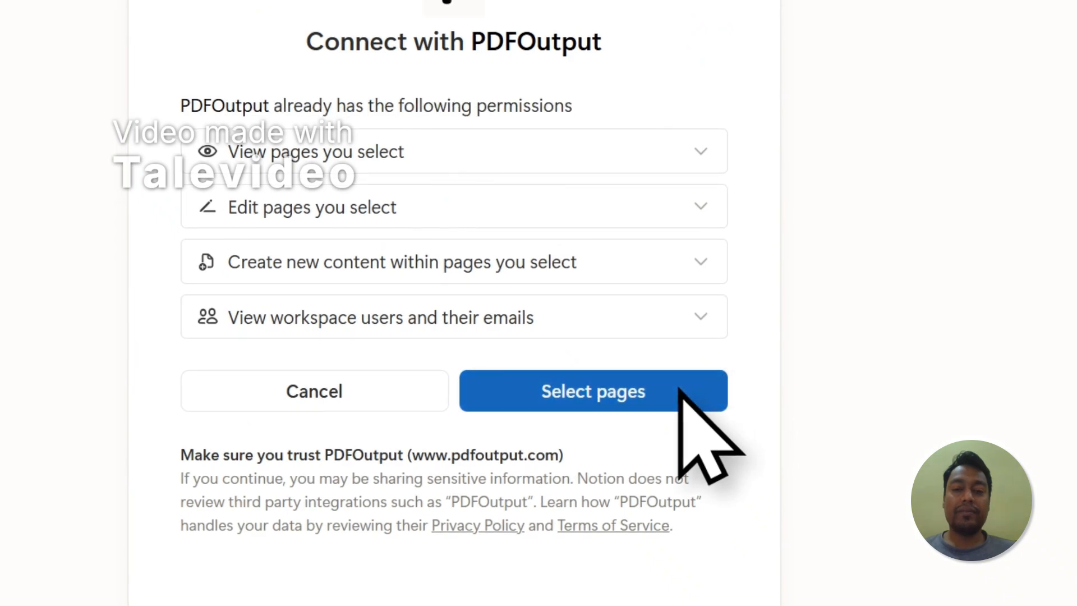
pyautogui.click(680, 388)
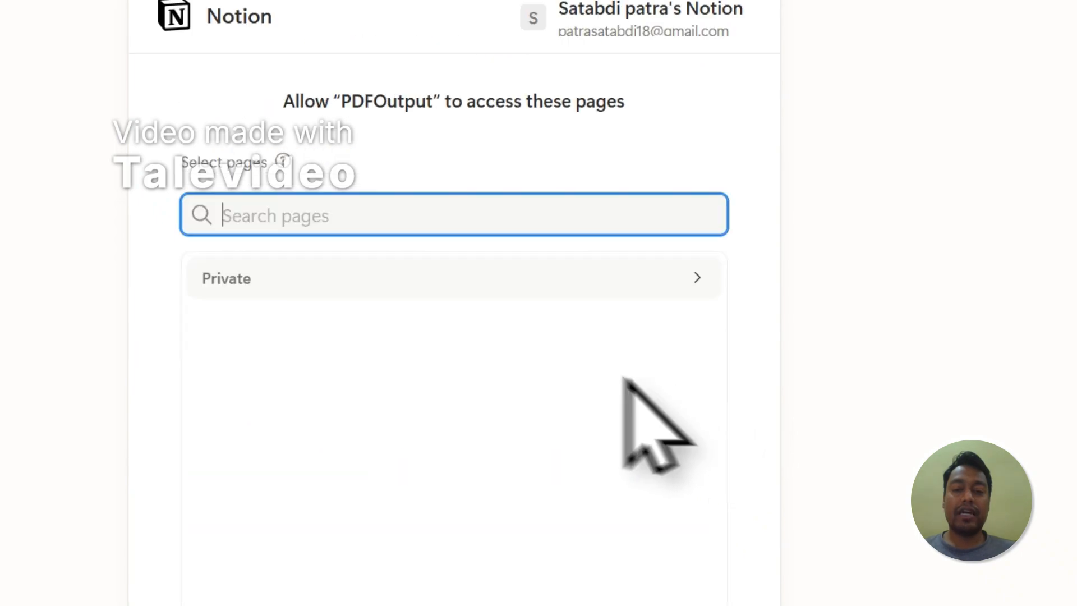
pyautogui.rightClick(258, 212)
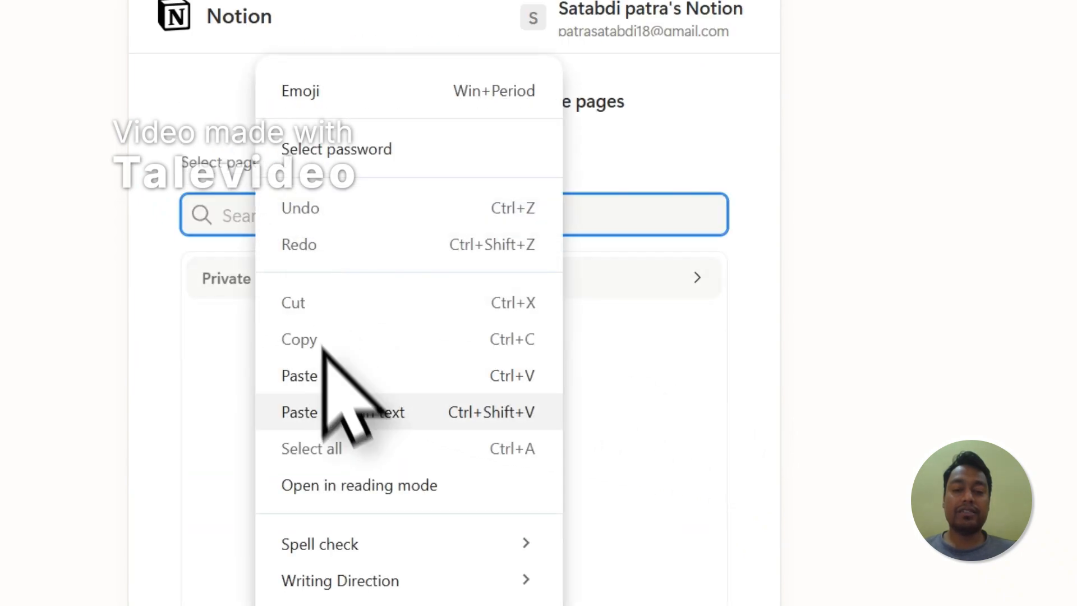
pyautogui.click(336, 377)
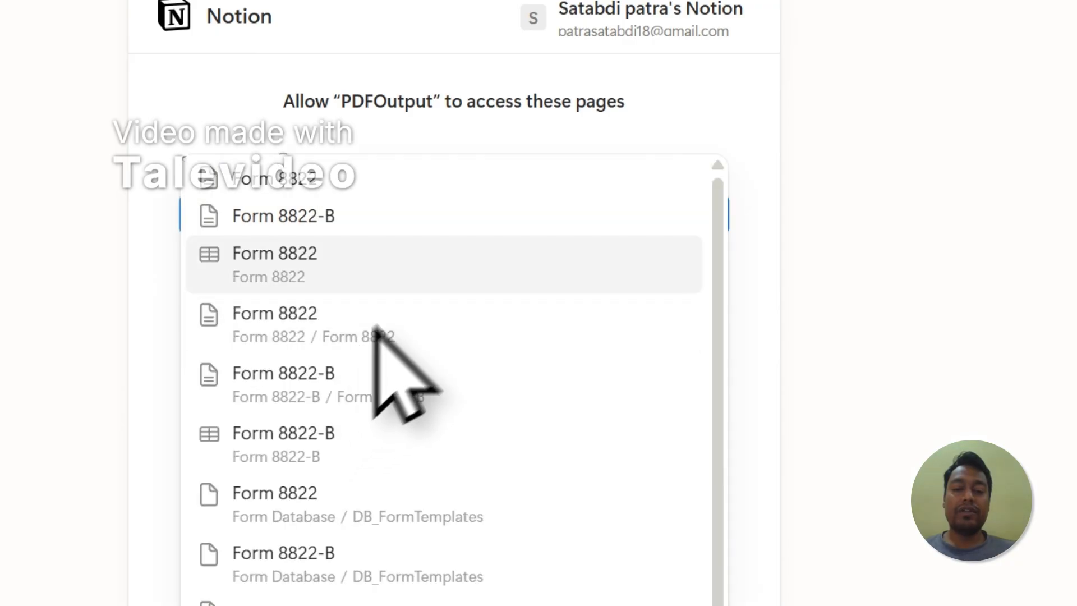
pyautogui.click(329, 184)
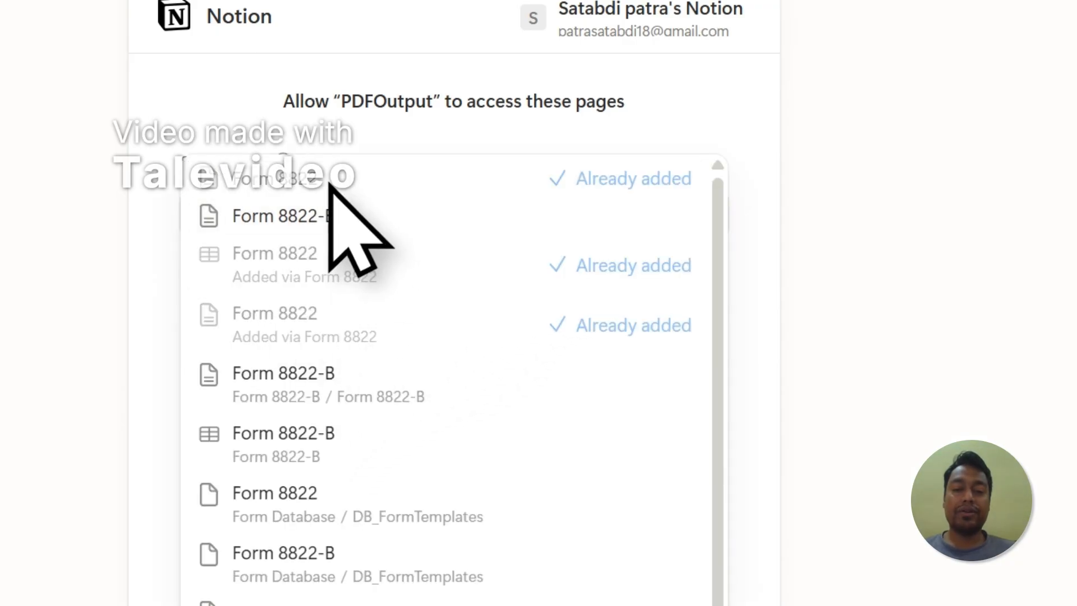
pyautogui.click(708, 53)
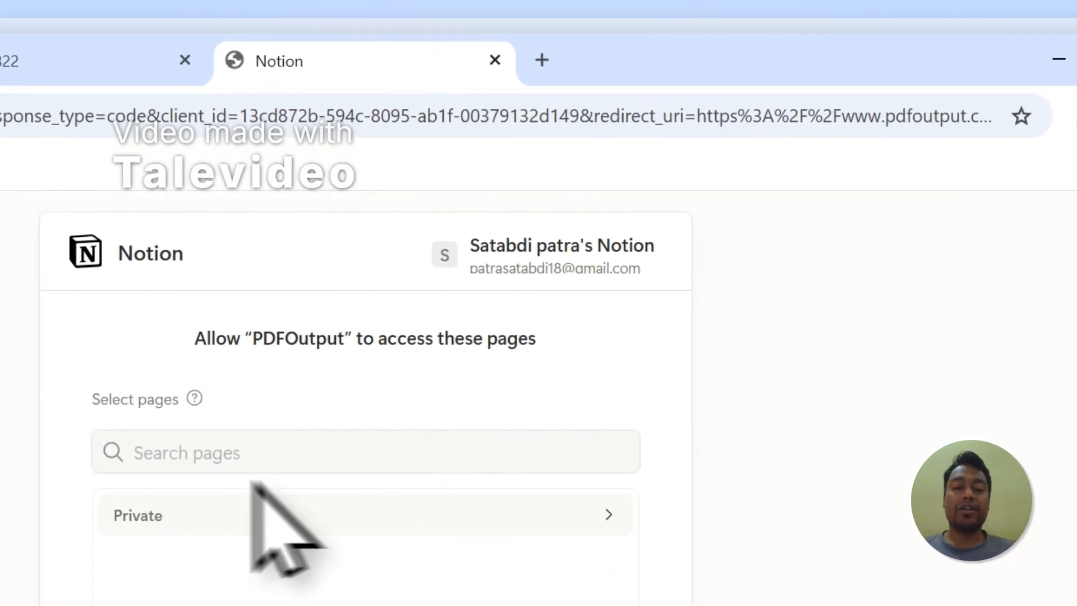
# Check the page title "Form 8822" in Notion and allow PDFOutput access to the selected Notion pages.
pyautogui.click(152, 456)
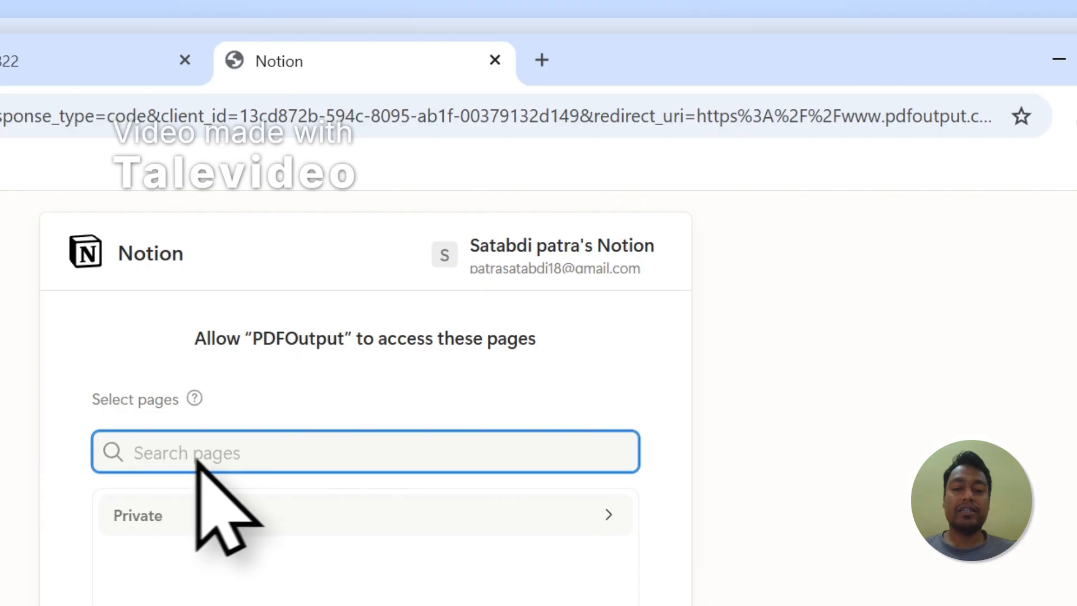
pyautogui.click(183, 519)
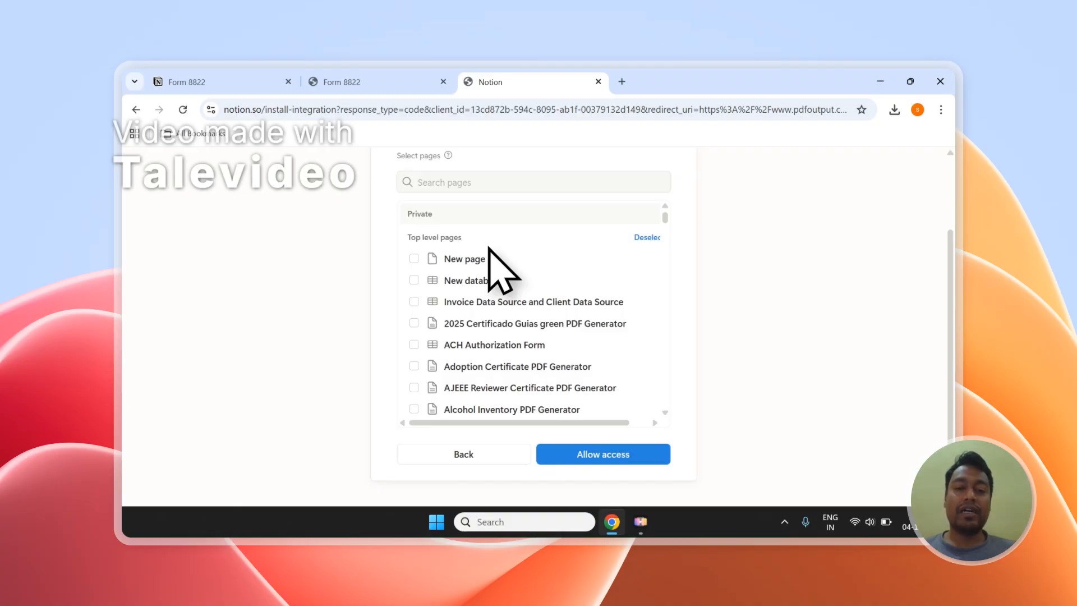
pyautogui.click(468, 185)
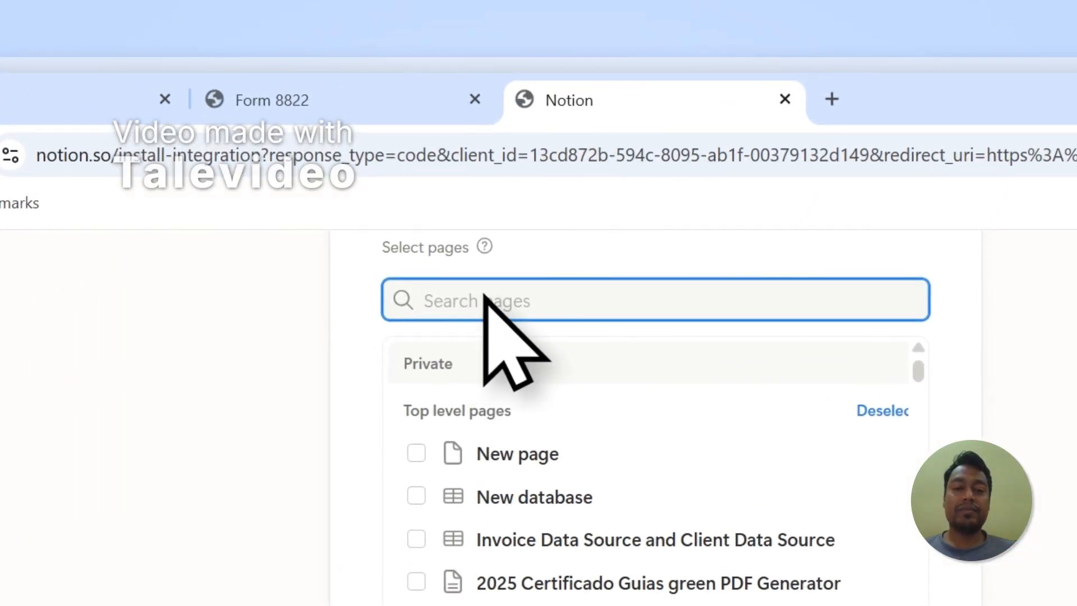
pyautogui.click(325, 101)
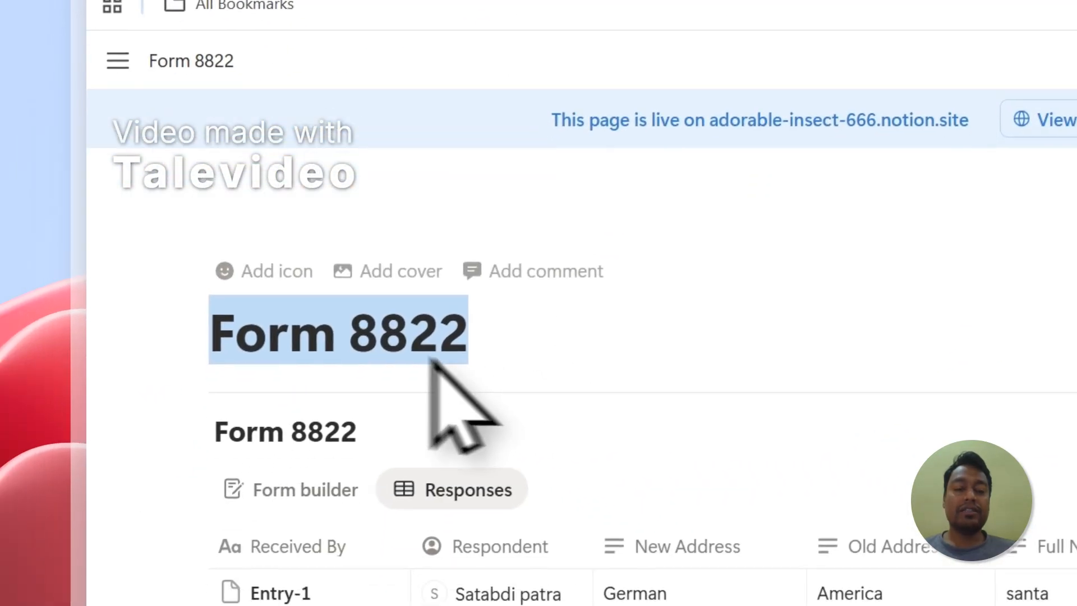
pyautogui.click(359, 307)
pyautogui.moveTo(220, 290); pyautogui.dragTo(298, 299)
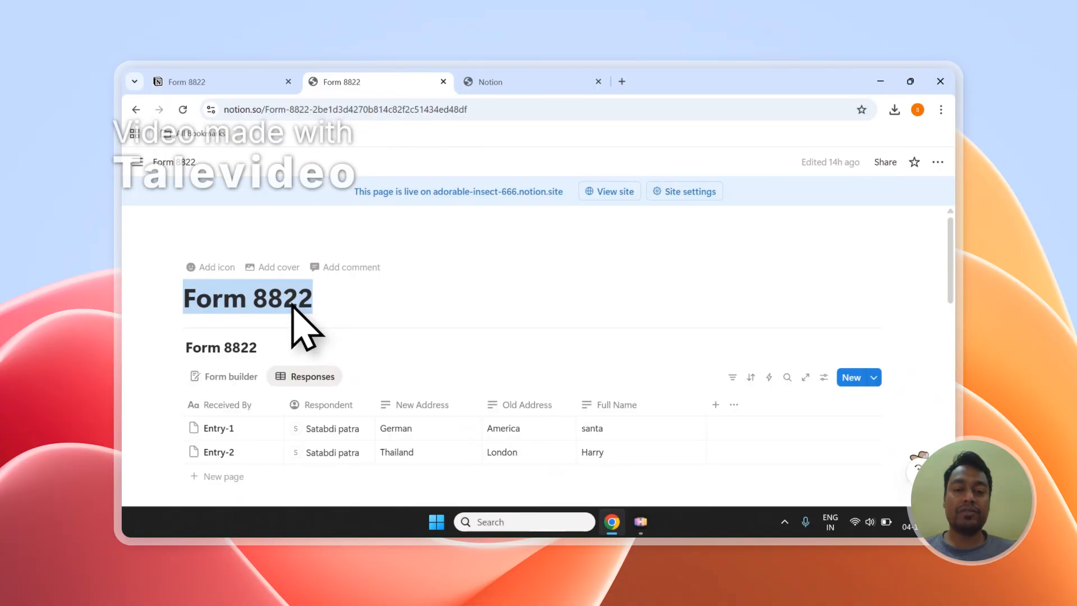
pyautogui.click(485, 83)
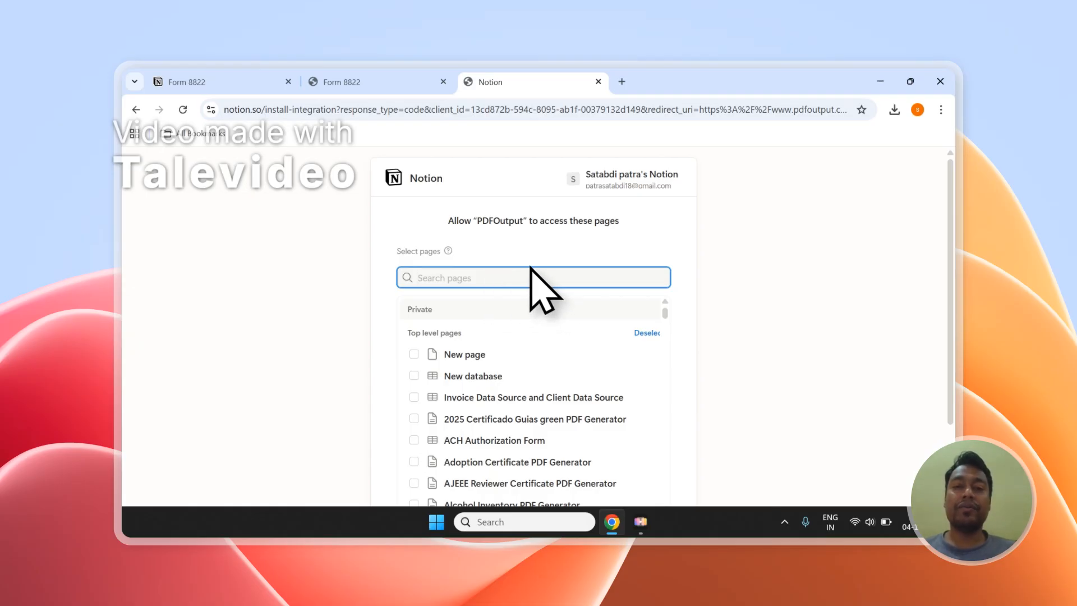
pyautogui.scroll(-2, 529, 269)
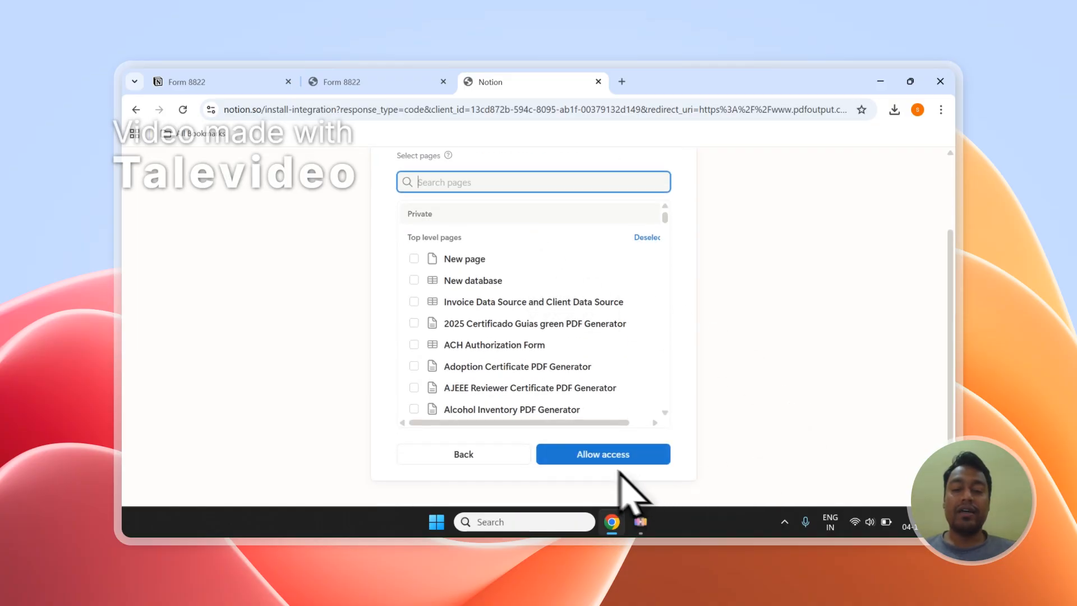
pyautogui.click(610, 455)
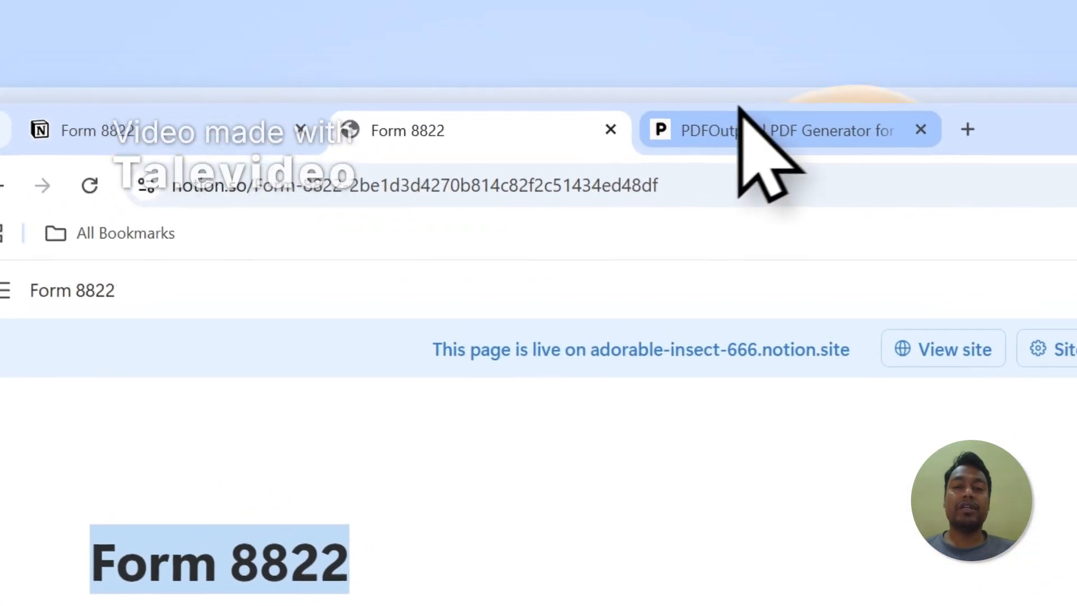
# Reload the Notion databases in PDFOutput and select Form 8822 as the database.
pyautogui.click(903, 48)
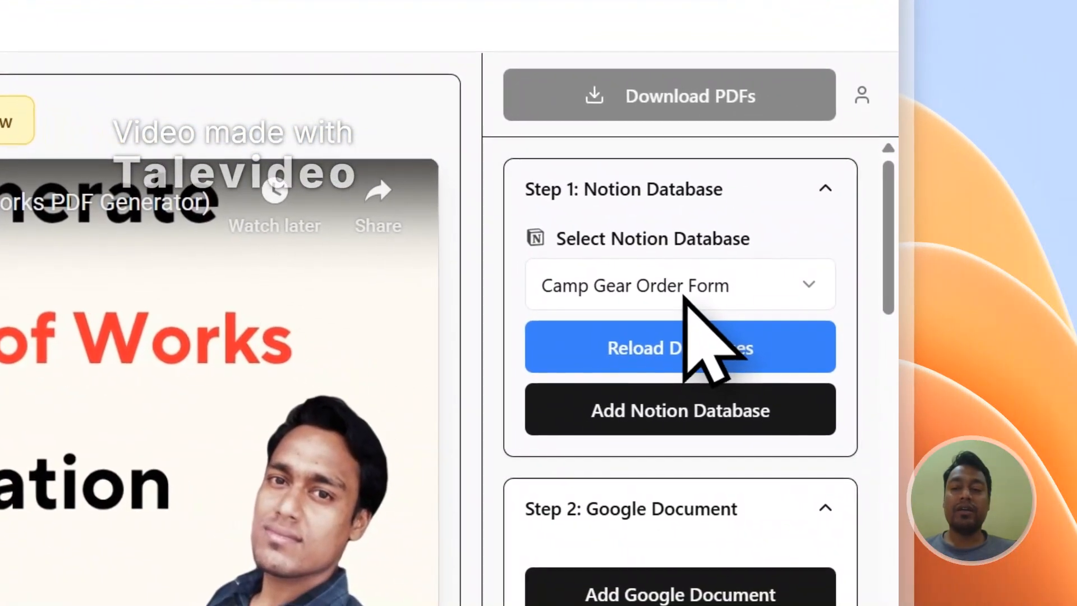
pyautogui.click(683, 296)
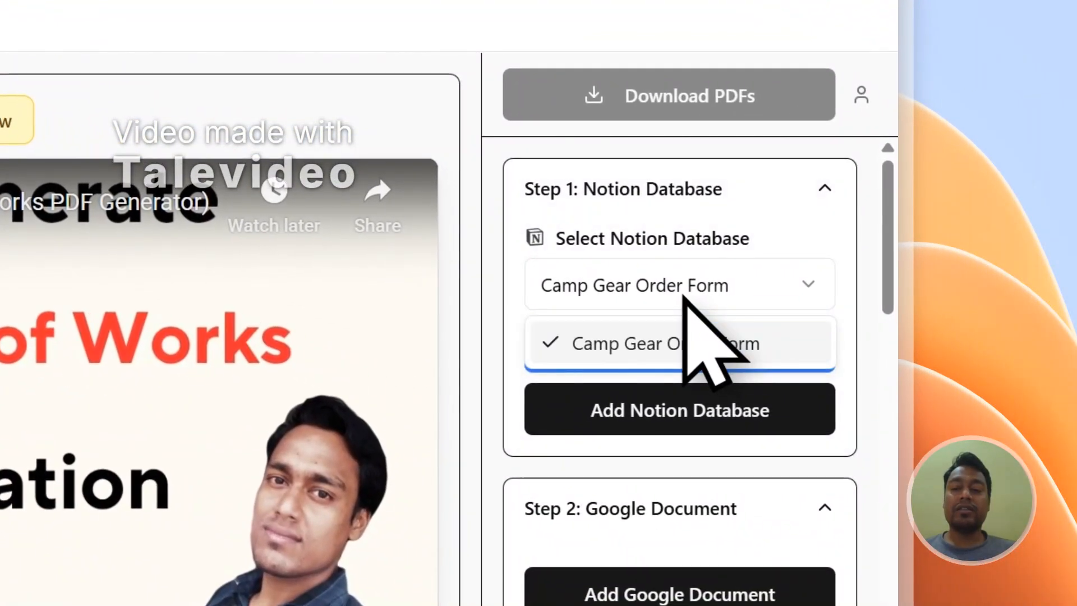
pyautogui.click(665, 296)
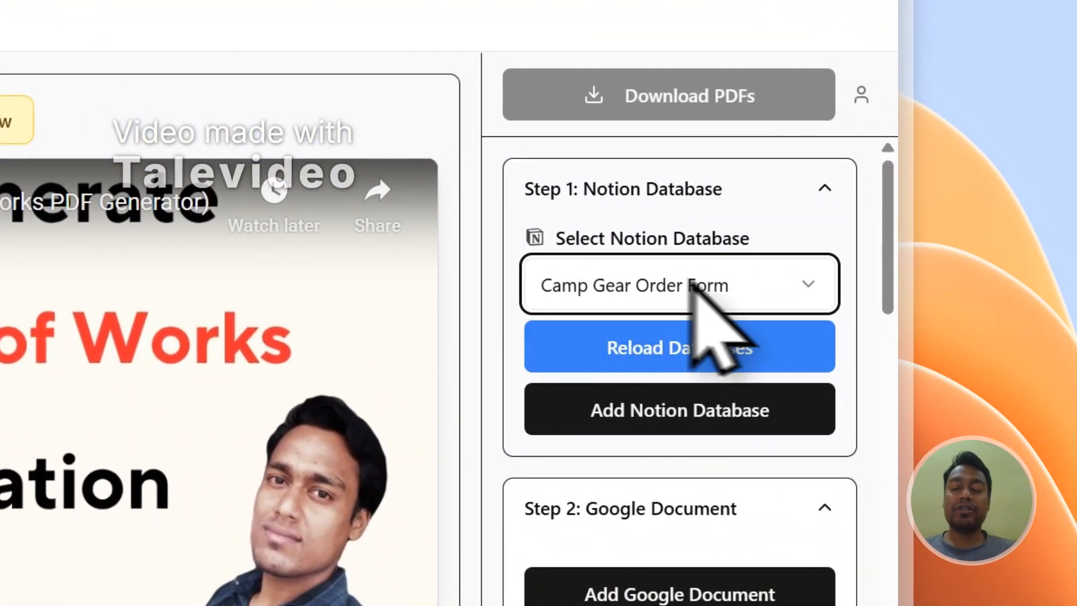
pyautogui.click(658, 282)
pyautogui.click(653, 281)
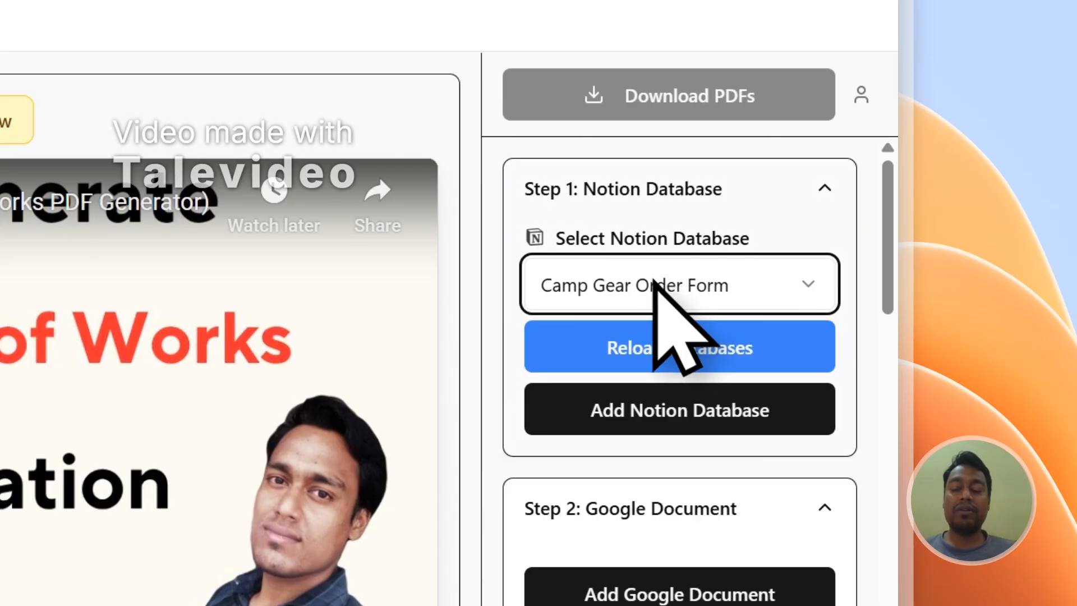
pyautogui.click(631, 358)
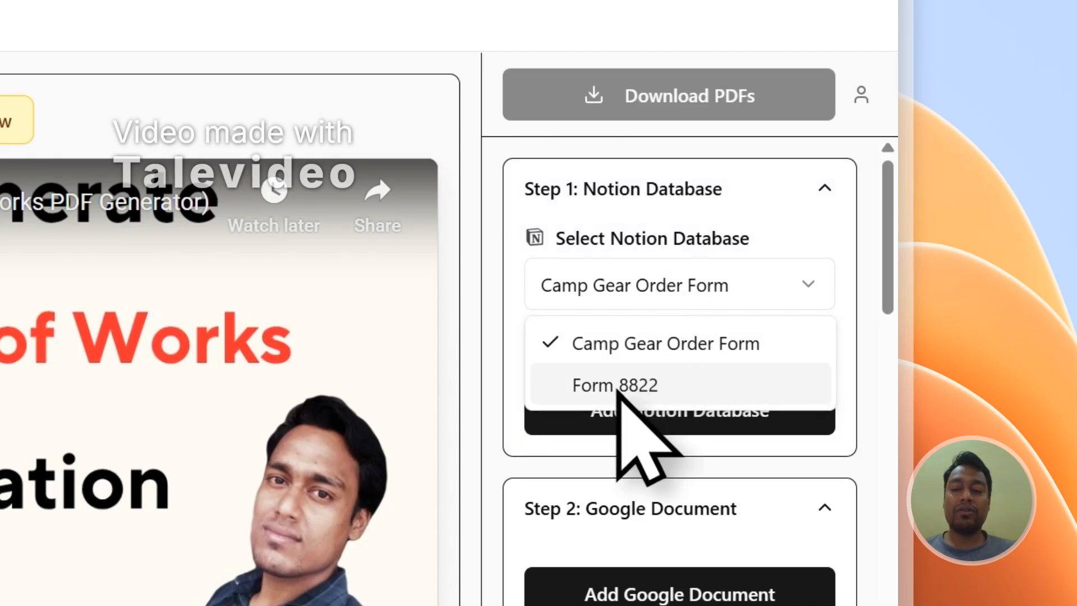
pyautogui.click(625, 387)
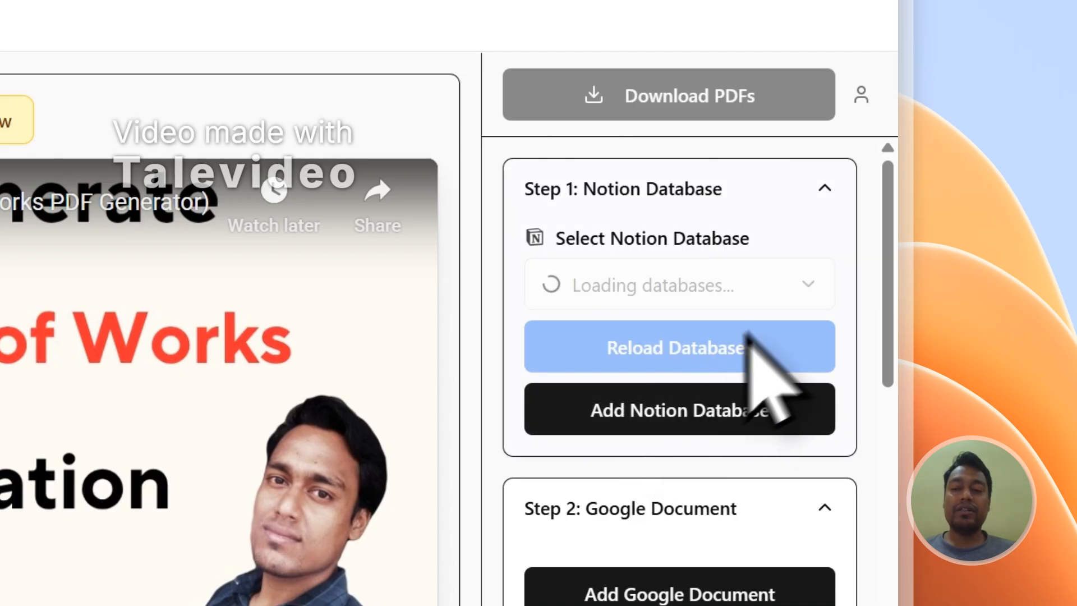
pyautogui.moveTo(896, 189); pyautogui.dragTo(875, 461)
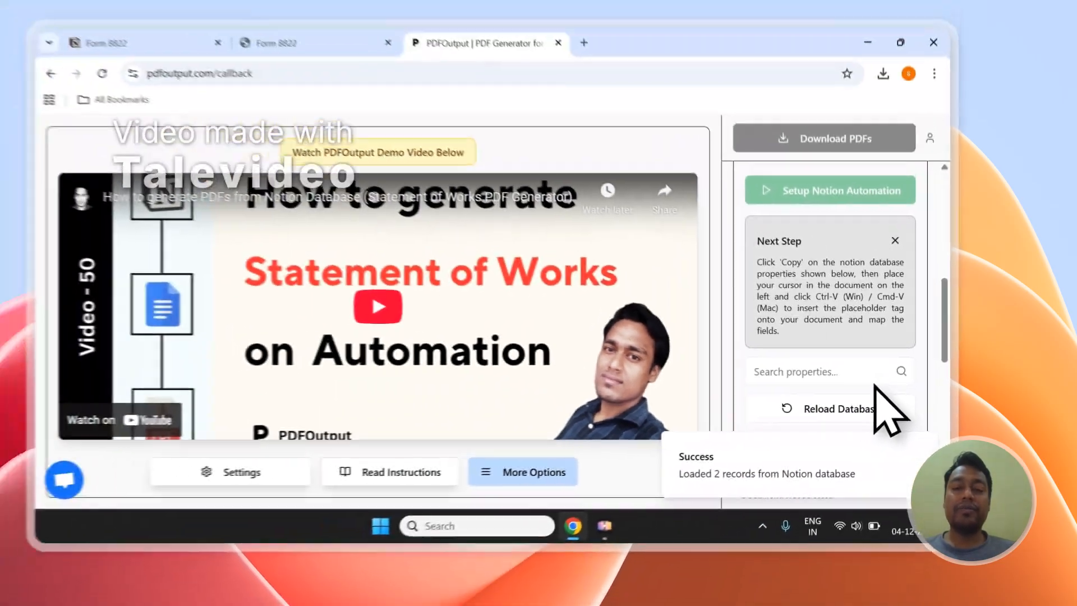
pyautogui.scroll(-5, 875, 386)
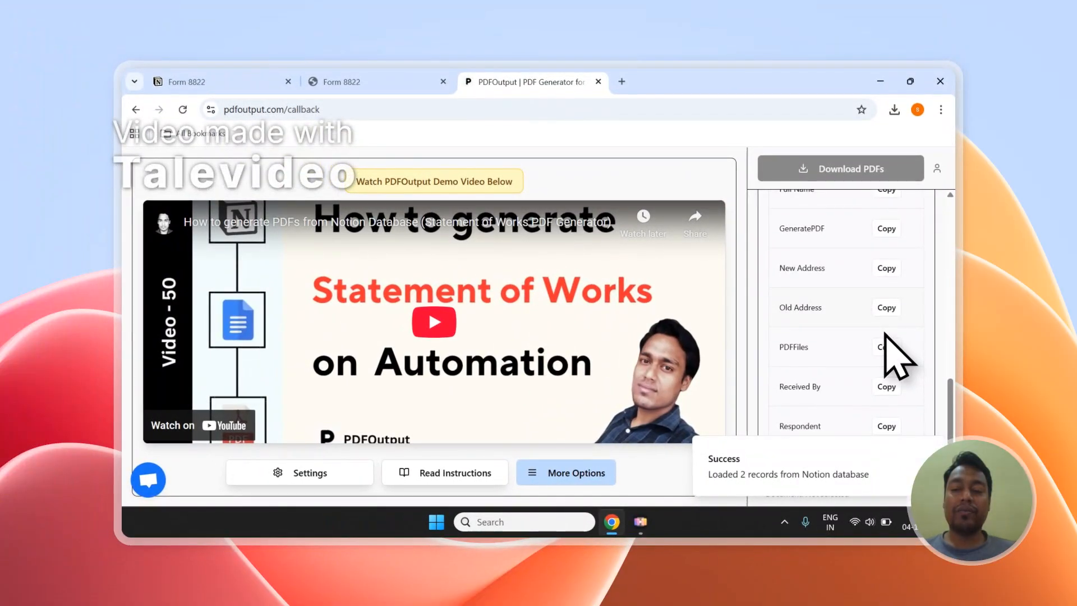
pyautogui.scroll(10, 891, 365)
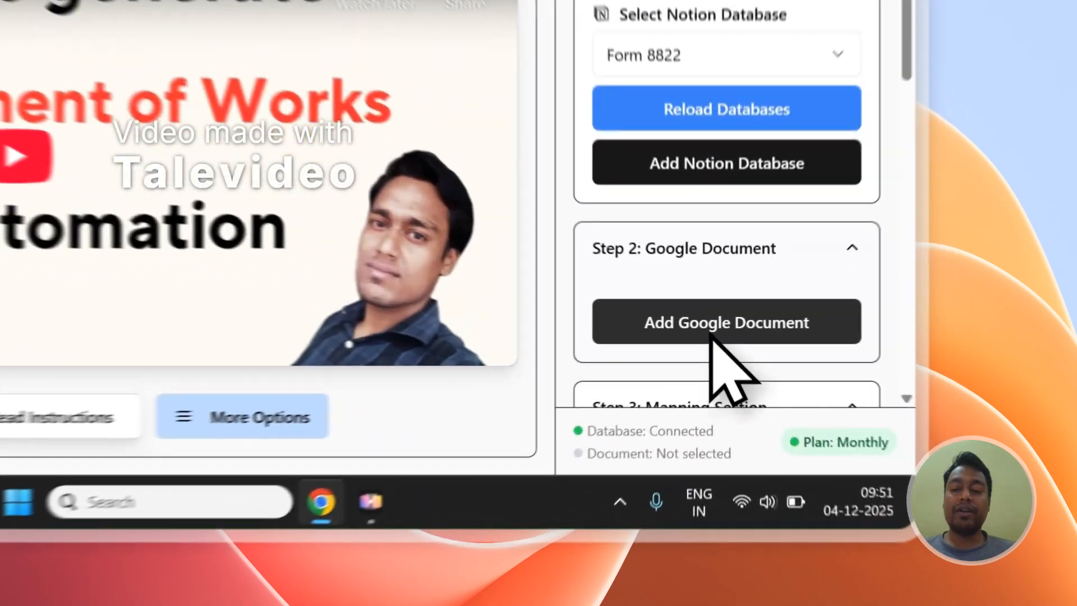
pyautogui.click(830, 425)
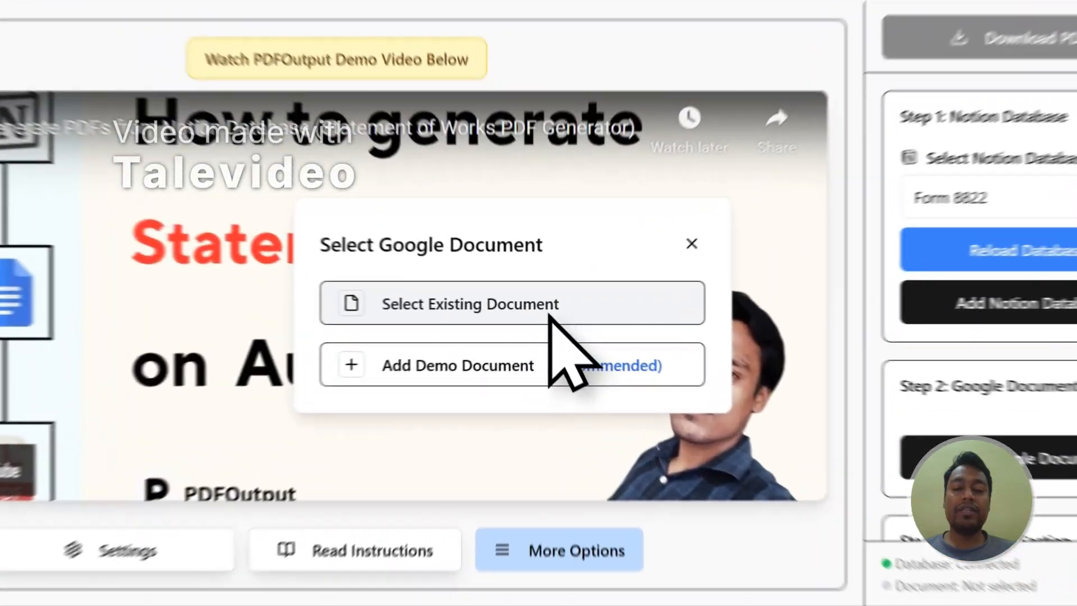
pyautogui.click(555, 331)
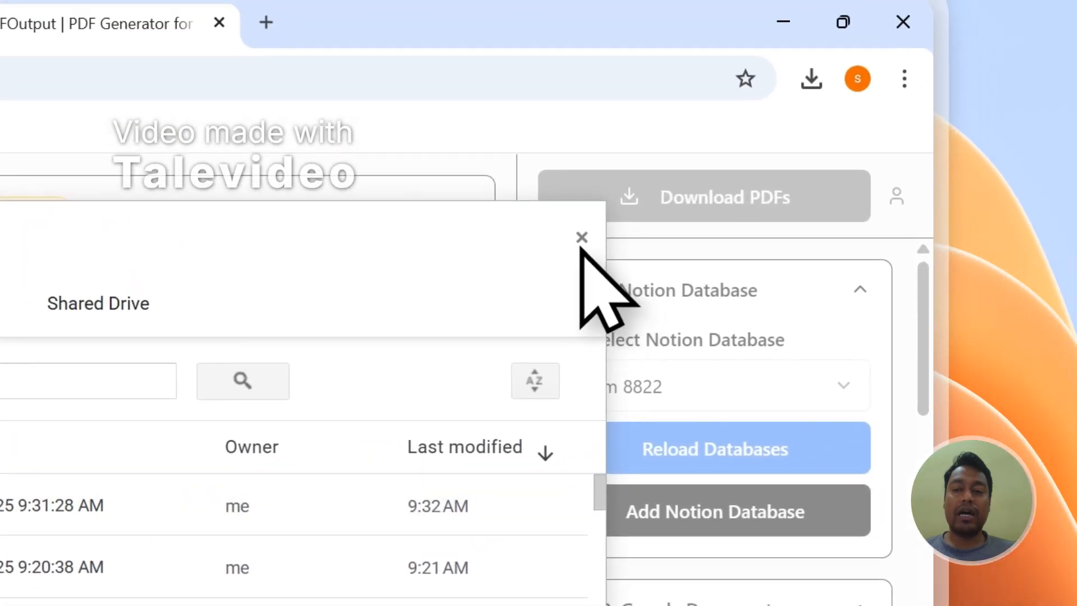
pyautogui.click(982, 18)
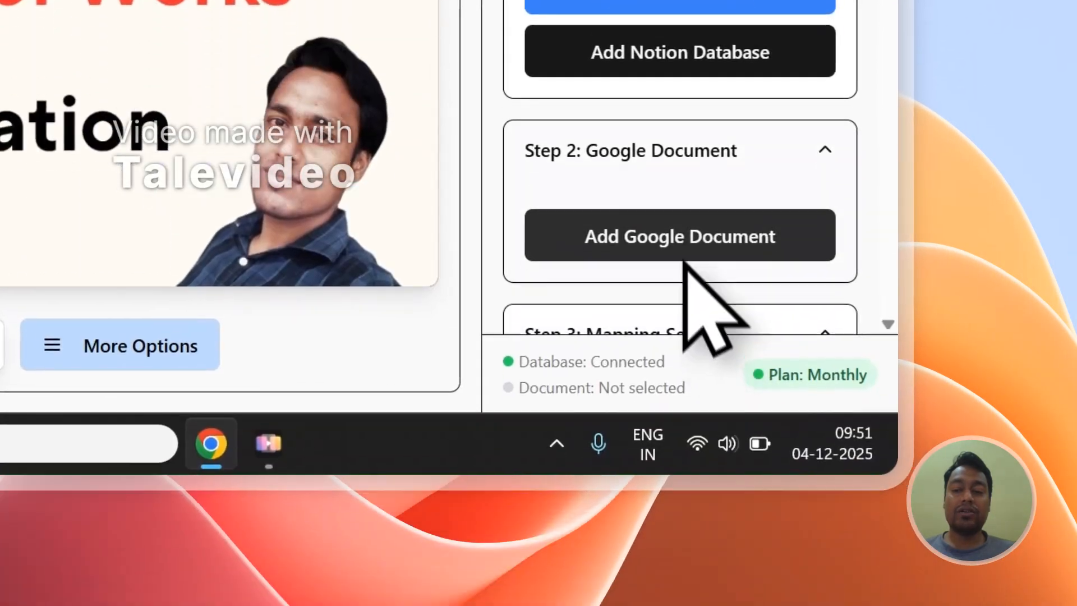
# Add the recommended demo document as the Google document and delete its introductory text above the Placeholders heading.
pyautogui.click(670, 601)
pyautogui.click(78, 507)
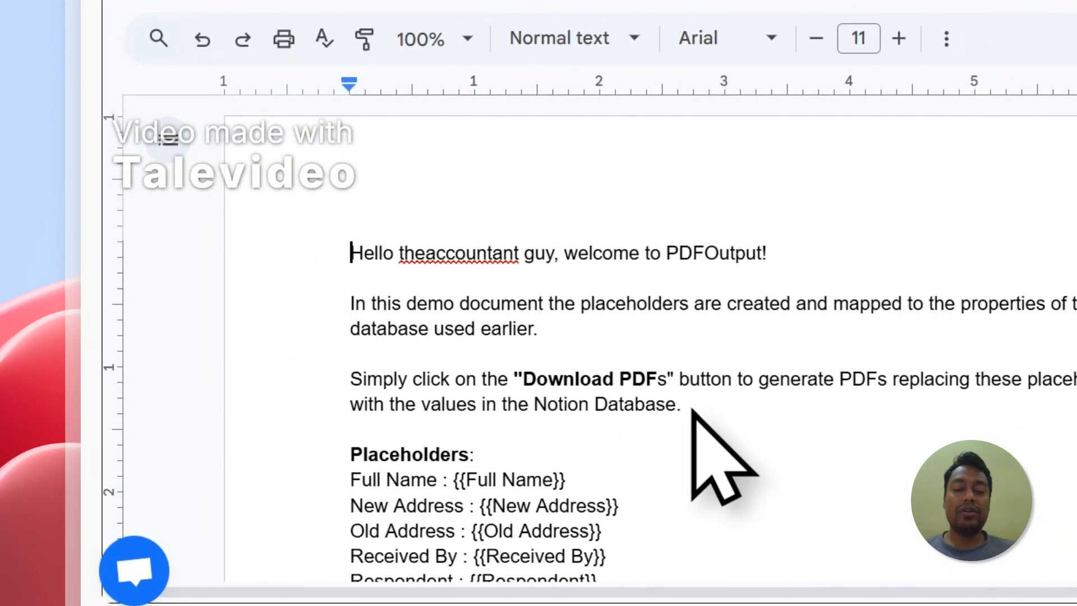
pyautogui.moveTo(686, 409); pyautogui.dragTo(409, 276)
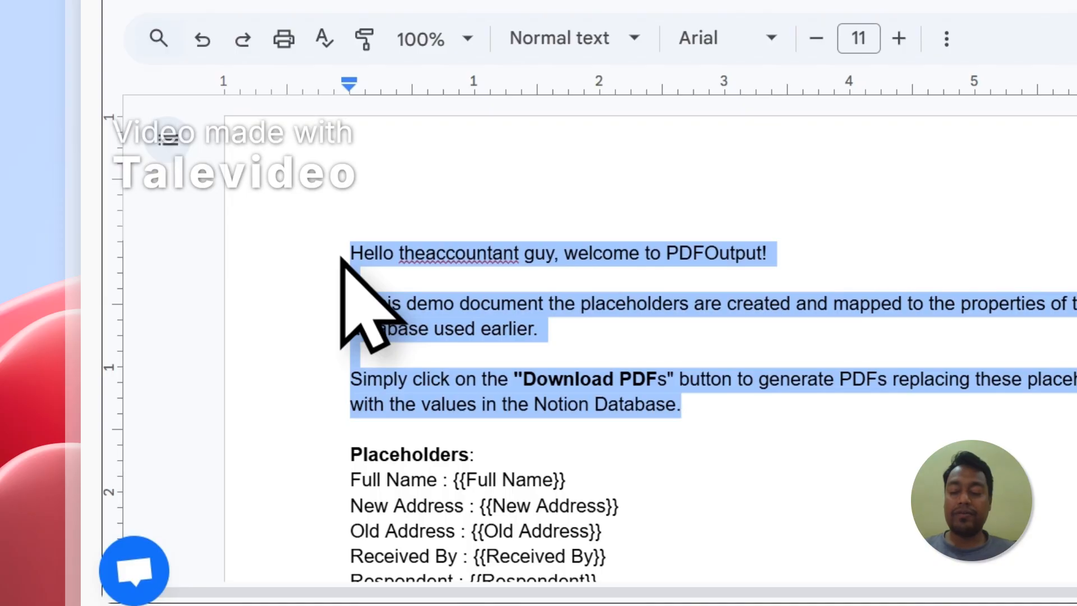
pyautogui.press('BackSpace')
pyautogui.press('Delete')
pyautogui.press('Delete')
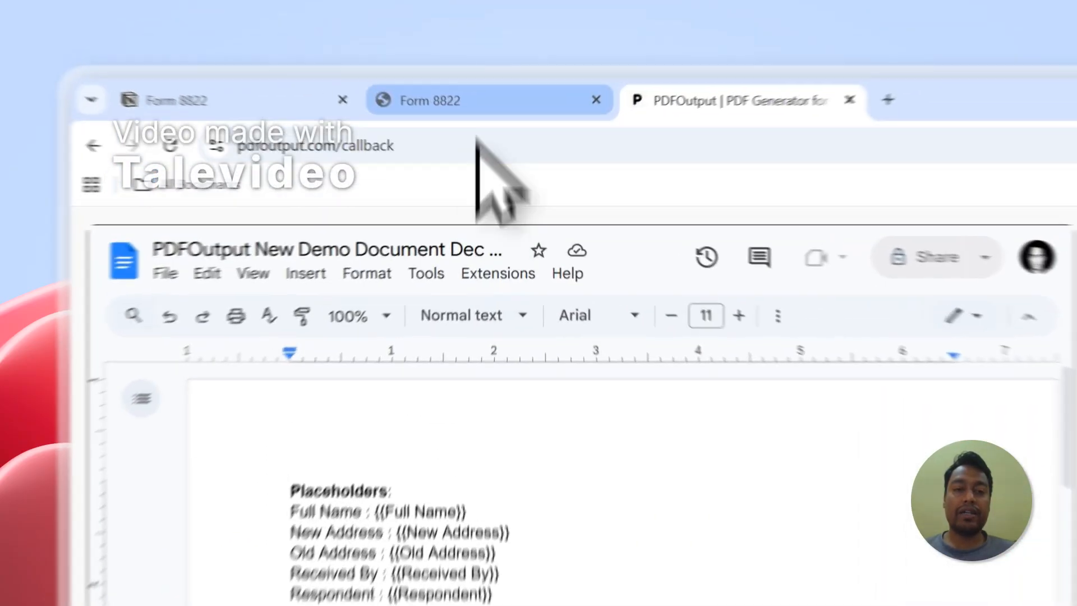
# Compare the document's placeholders with the Form 8822 columns in Notion and examine the GeneratePDF and PDFFiles columns.
pyautogui.click(359, 82)
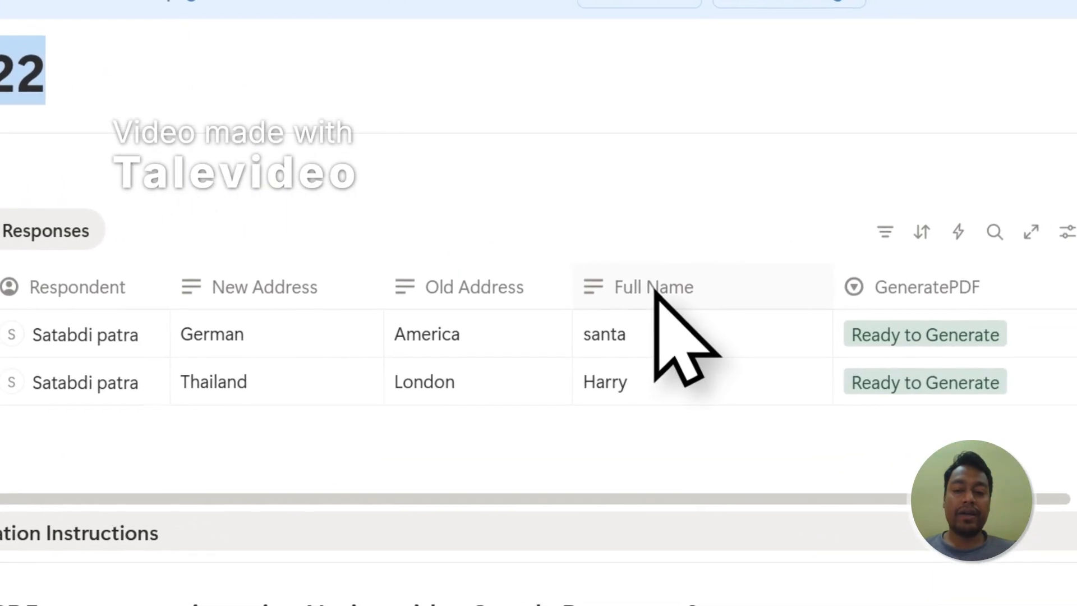
pyautogui.click(544, 25)
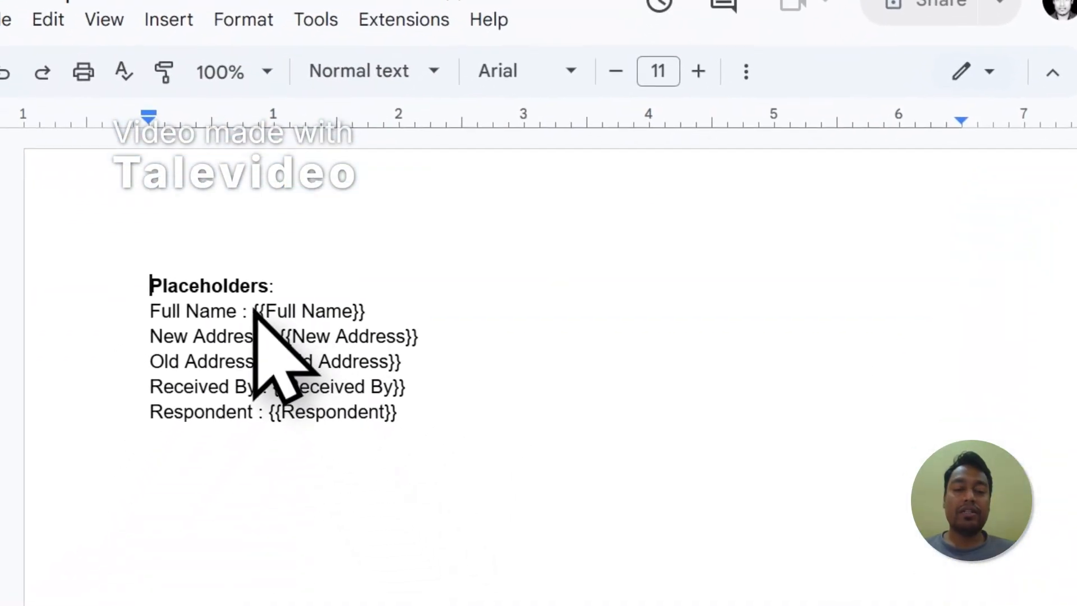
pyautogui.moveTo(254, 309); pyautogui.dragTo(370, 311)
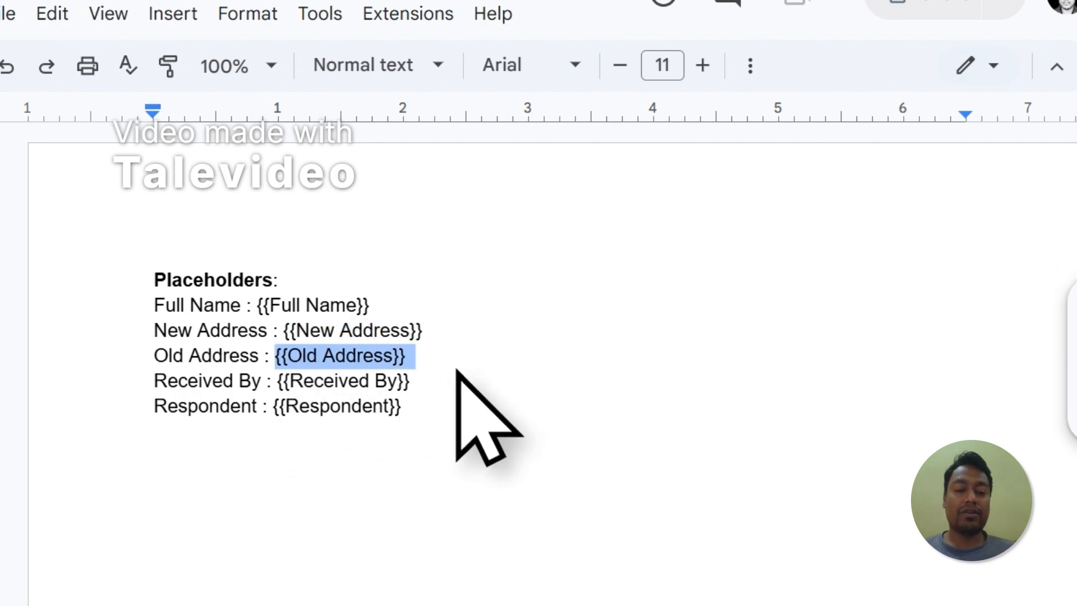
pyautogui.click(519, 126)
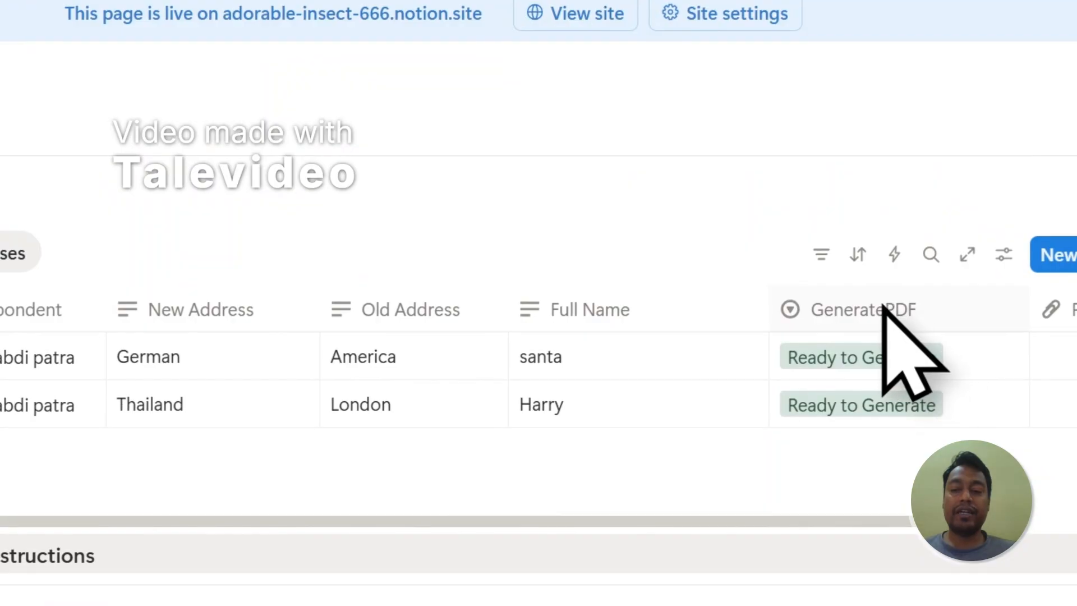
pyautogui.moveTo(859, 521); pyautogui.dragTo(989, 521)
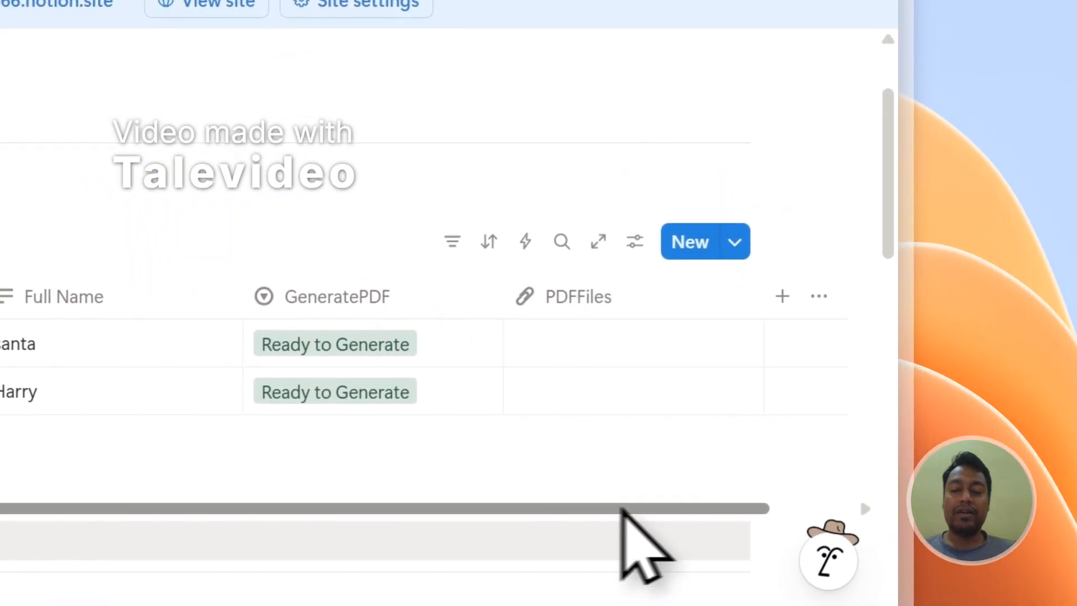
pyautogui.moveTo(621, 509); pyautogui.dragTo(665, 509)
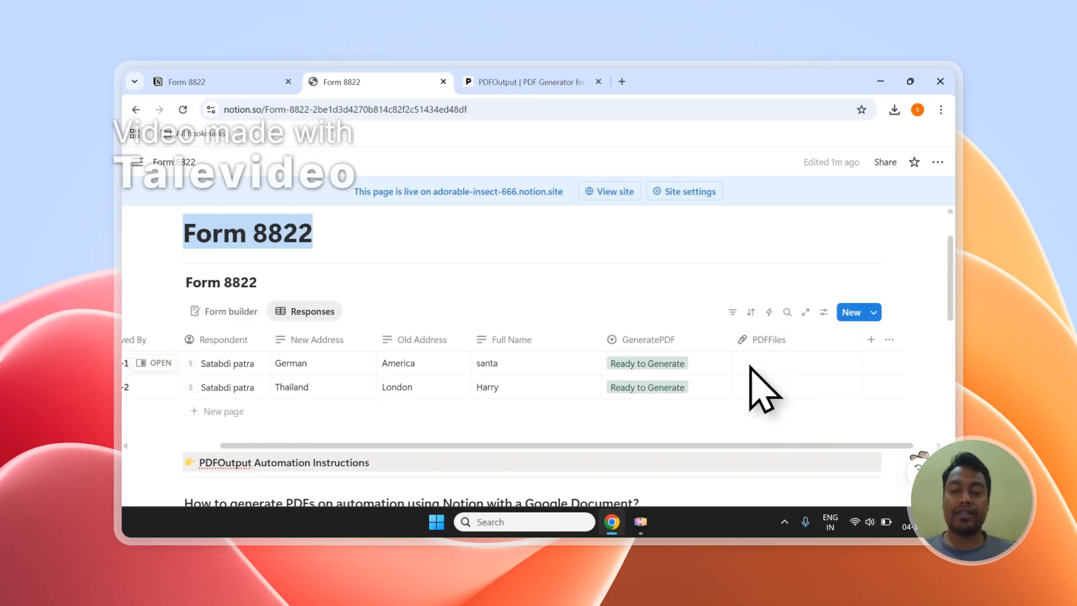
# Add a "Full Name - " line below the placeholder list in the PDFOutput document and insert the {{Full Name}} property tag there.
pyautogui.click(513, 84)
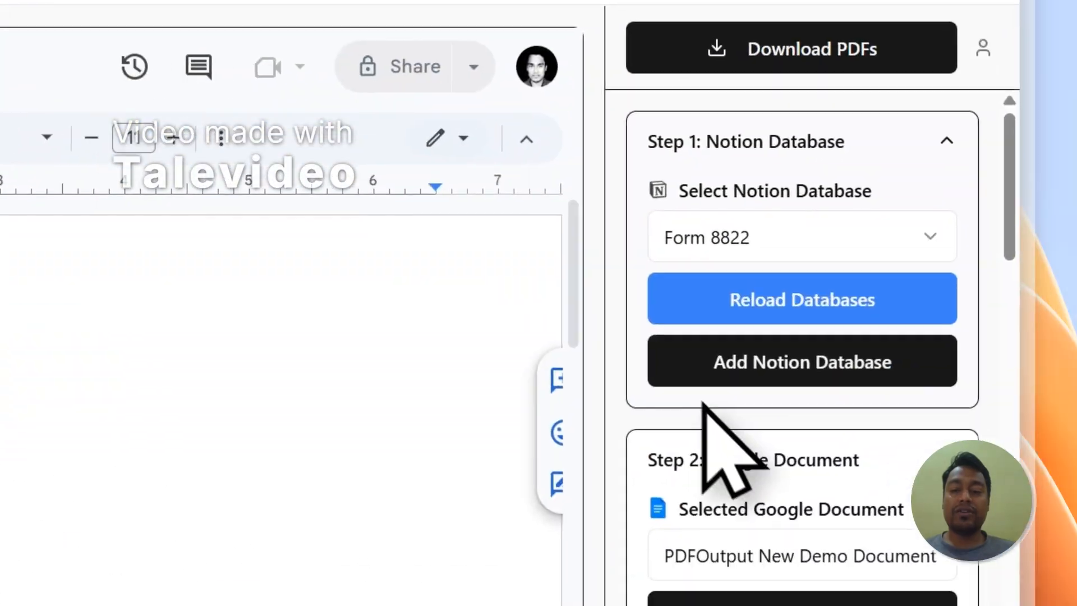
pyautogui.scroll(-5, 723, 393)
pyautogui.scroll(-10, 773, 319)
pyautogui.scroll(7, 772, 318)
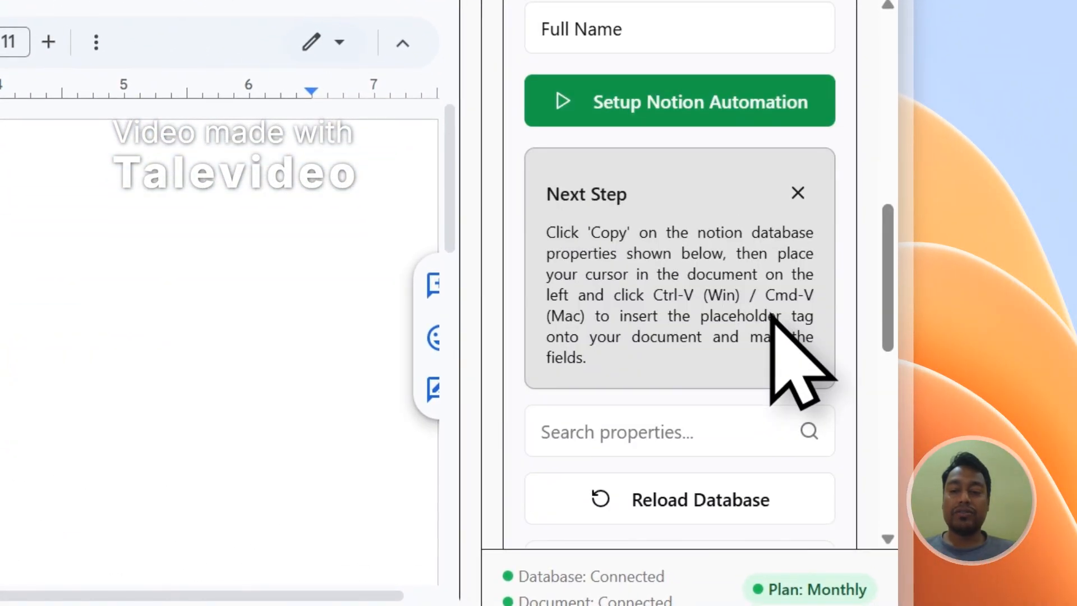
pyautogui.scroll(-1, 771, 317)
pyautogui.scroll(-2, 771, 315)
pyautogui.click(440, 385)
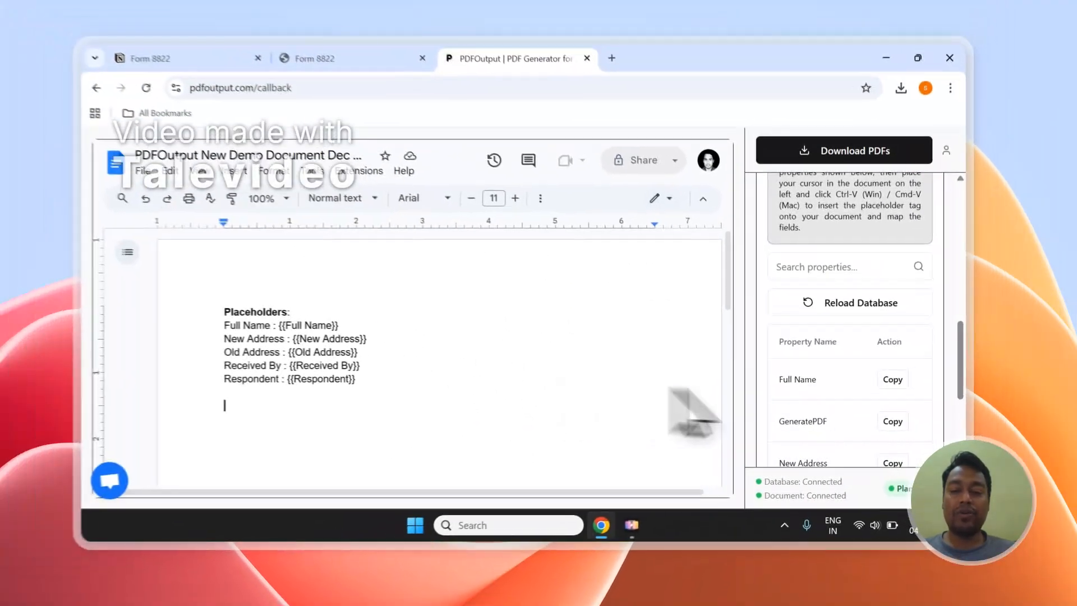
pyautogui.scroll(-2, 781, 392)
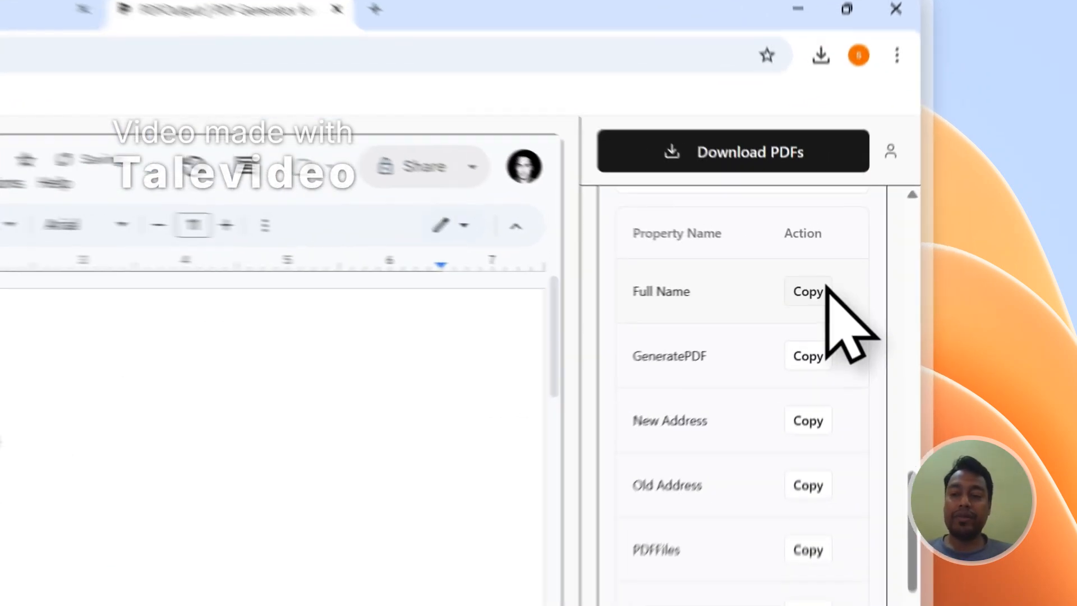
pyautogui.click(886, 254)
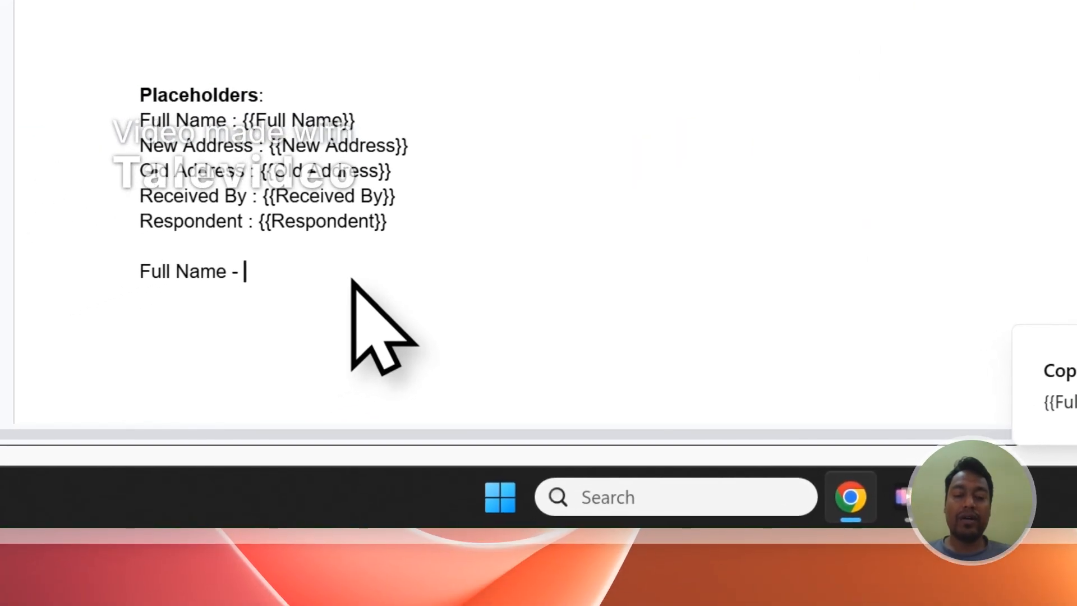
pyautogui.hotkey('ctrl', 'v')
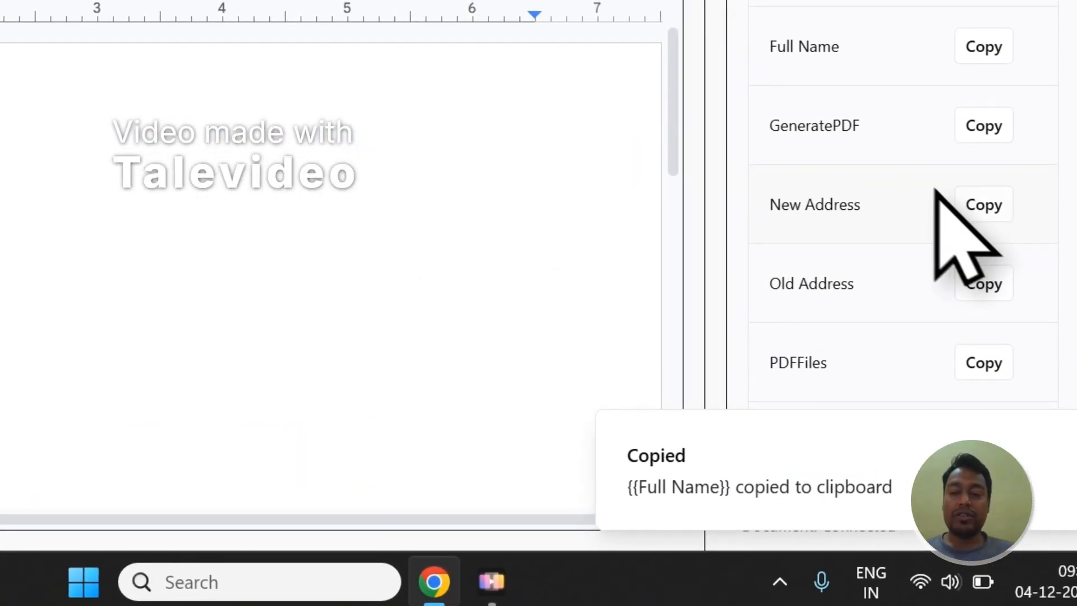
# Add an "Address - {{New Address}}" line below the Full Name line in the PDFOutput document using the New Address property tag.
pyautogui.click(1076, 132)
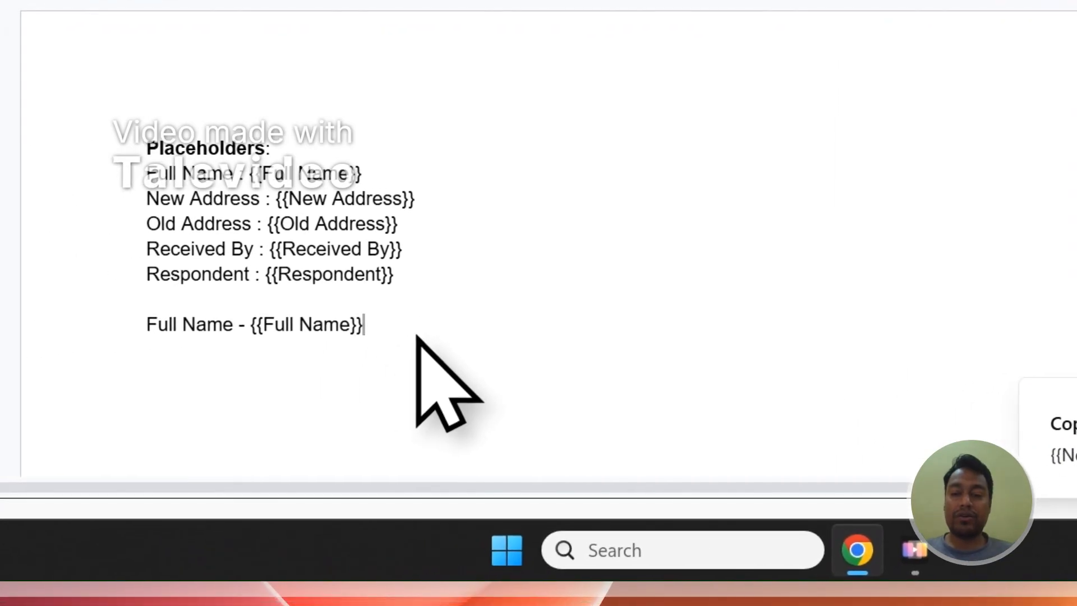
pyautogui.press('Return')
pyautogui.write('Address - {{New Address')
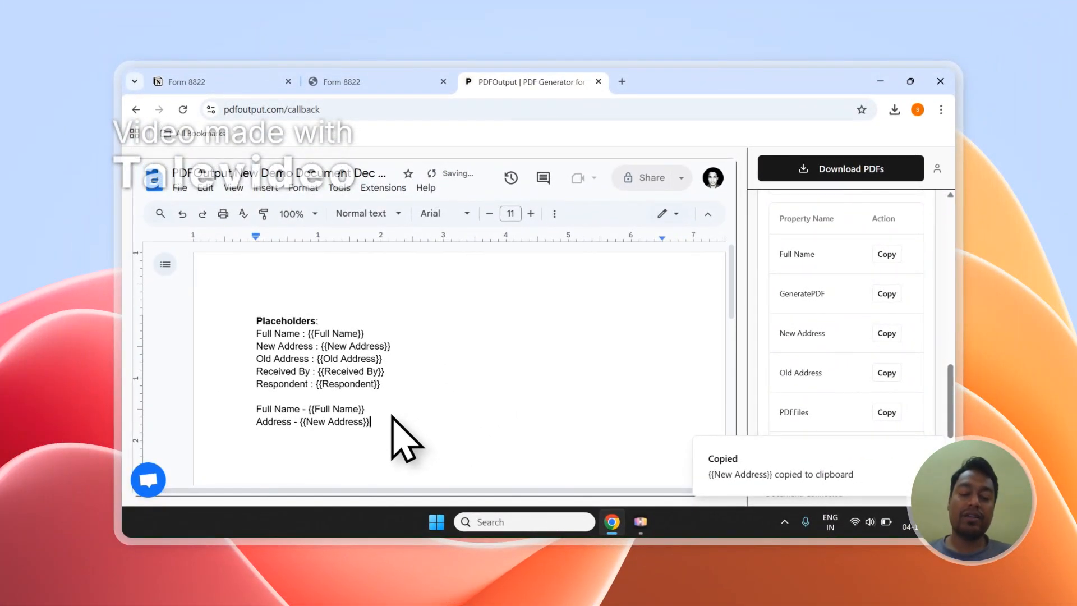
# Compare the PDF File Name mapping in PDFOutput with the Full Name column of the Form 8822 responses in Notion.
pyautogui.scroll(5, 844, 365)
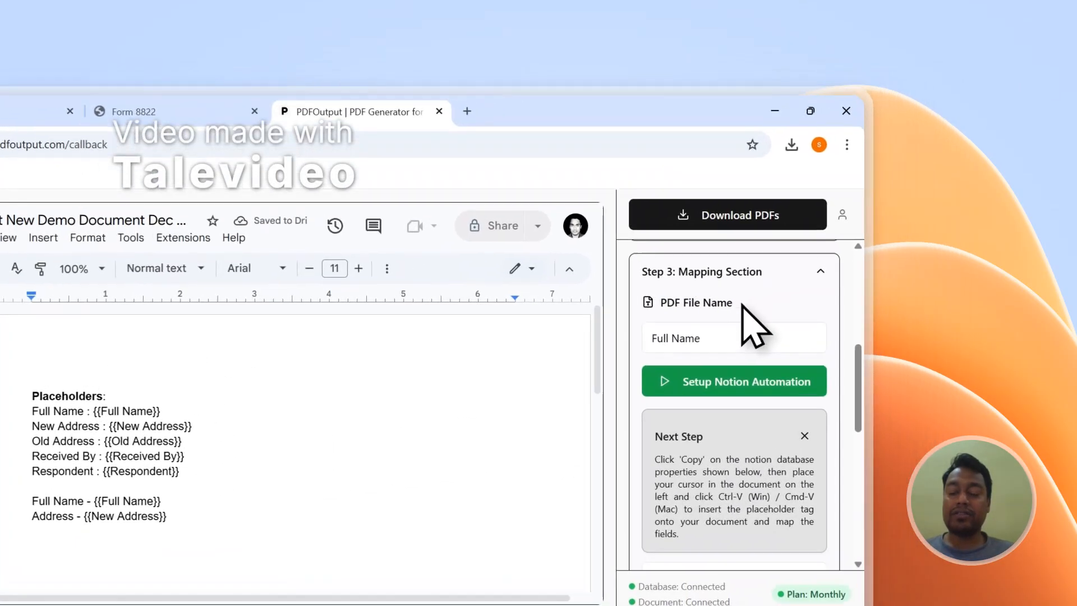
pyautogui.tripleClick(847, 243)
pyautogui.click(123, 112)
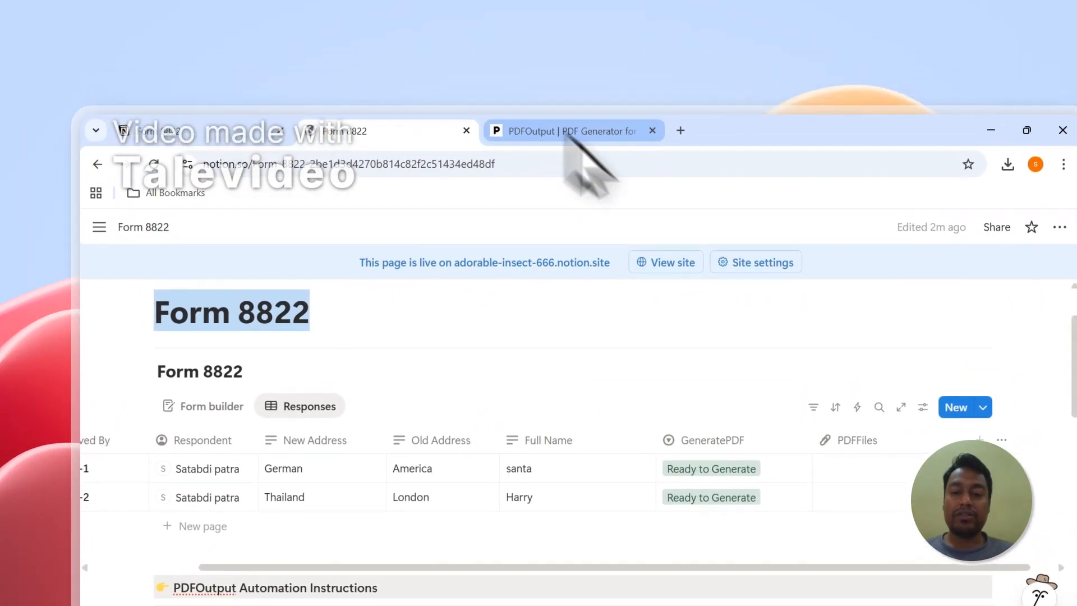
pyautogui.click(614, 78)
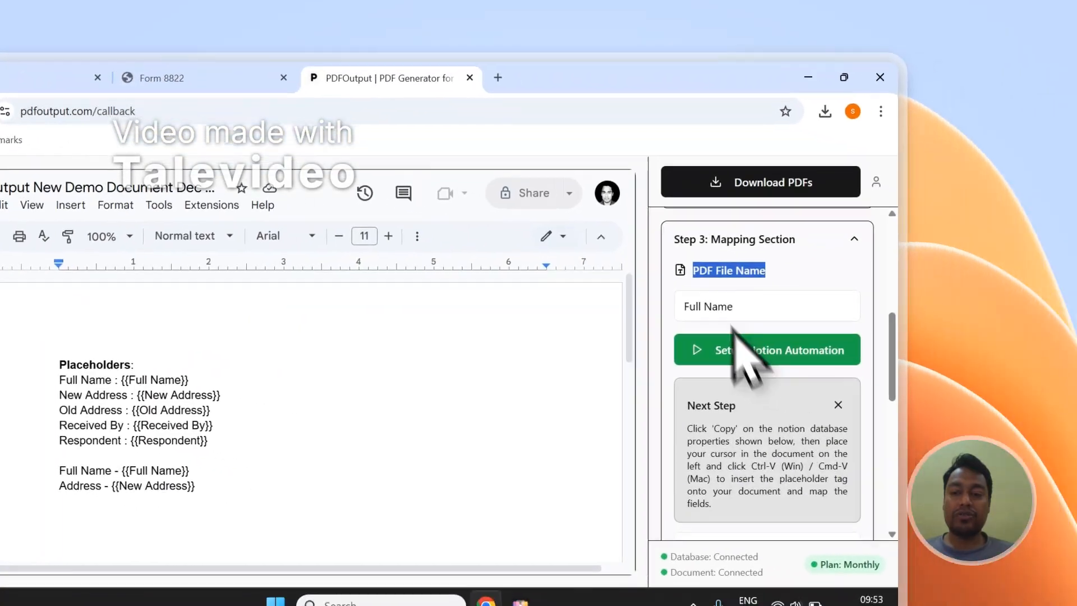
# Generate PDFs for the Form 8822 responses in PDFOutput and switch to the Notion responses table.
pyautogui.scroll(5, 693, 286)
pyautogui.click(701, 175)
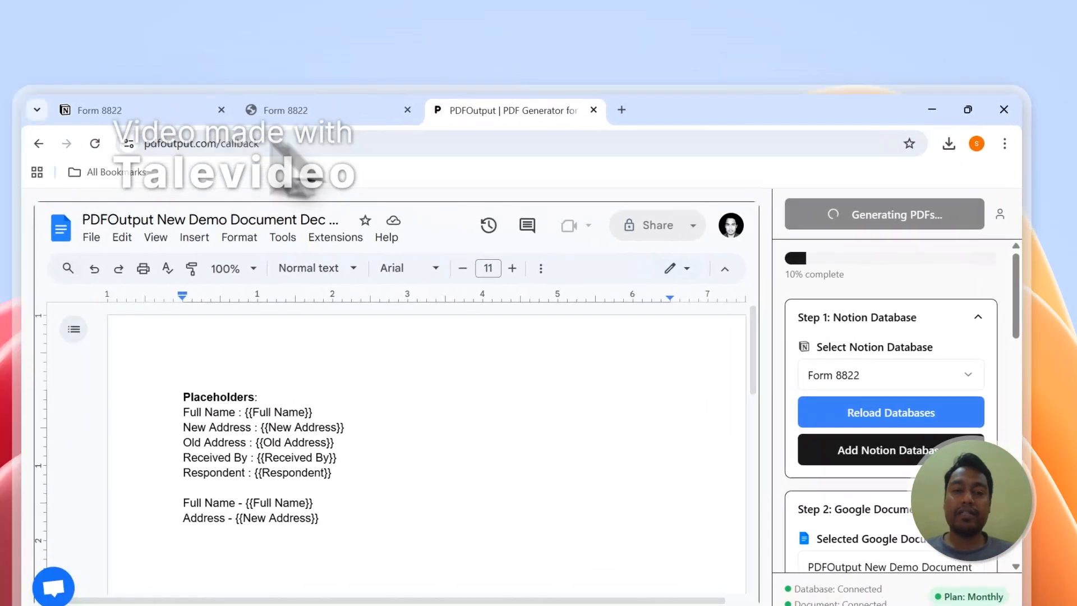
pyautogui.click(145, 72)
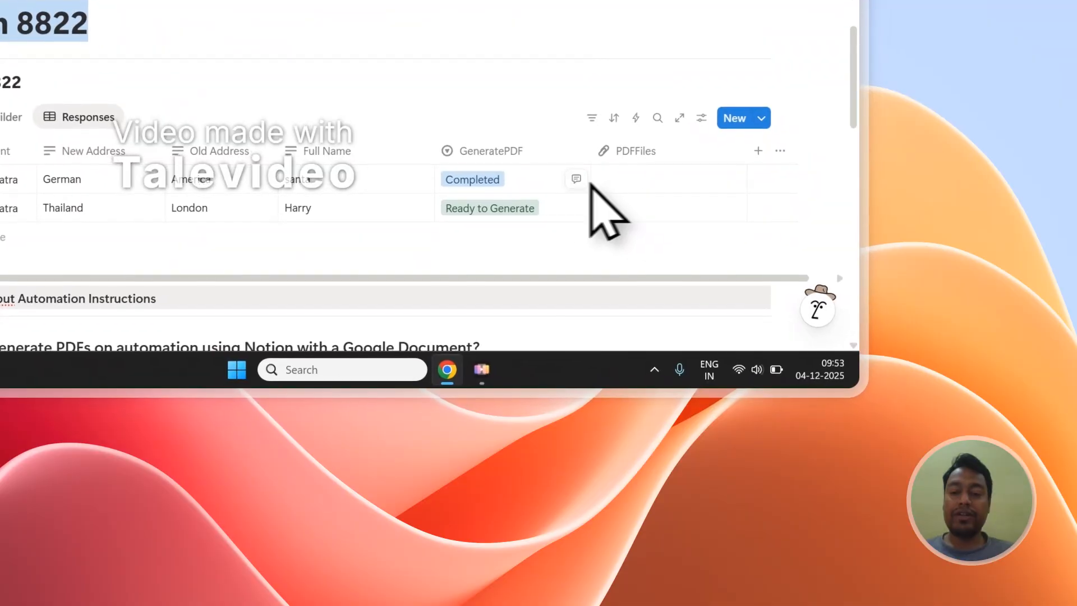
# Open each response's generated PDF from the PDFFiles column and check the filled placeholders against the table.
pyautogui.click(628, 181)
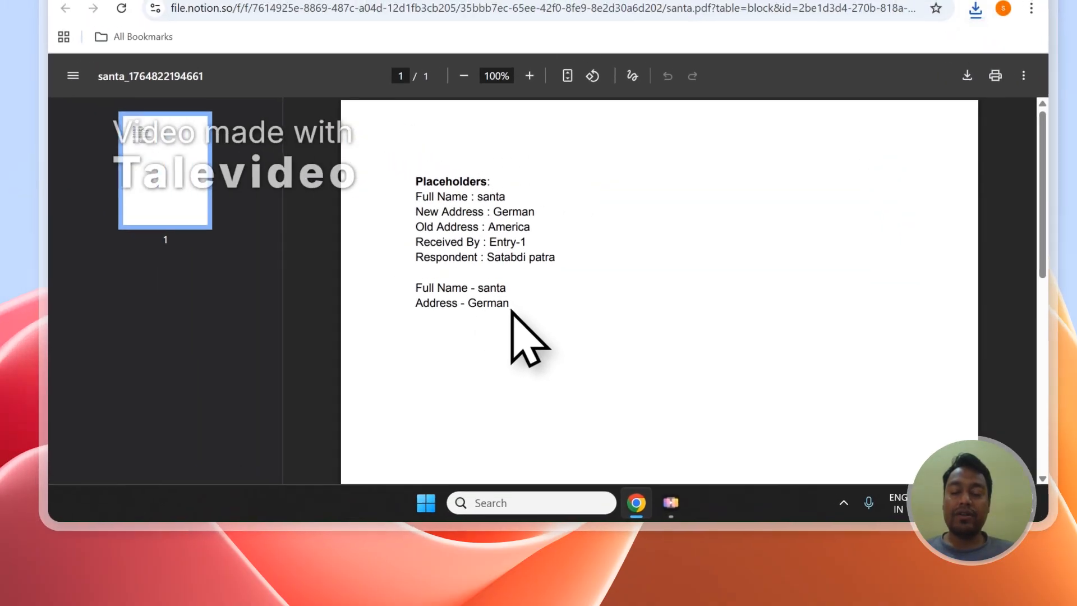
pyautogui.moveTo(512, 310); pyautogui.dragTo(430, 225)
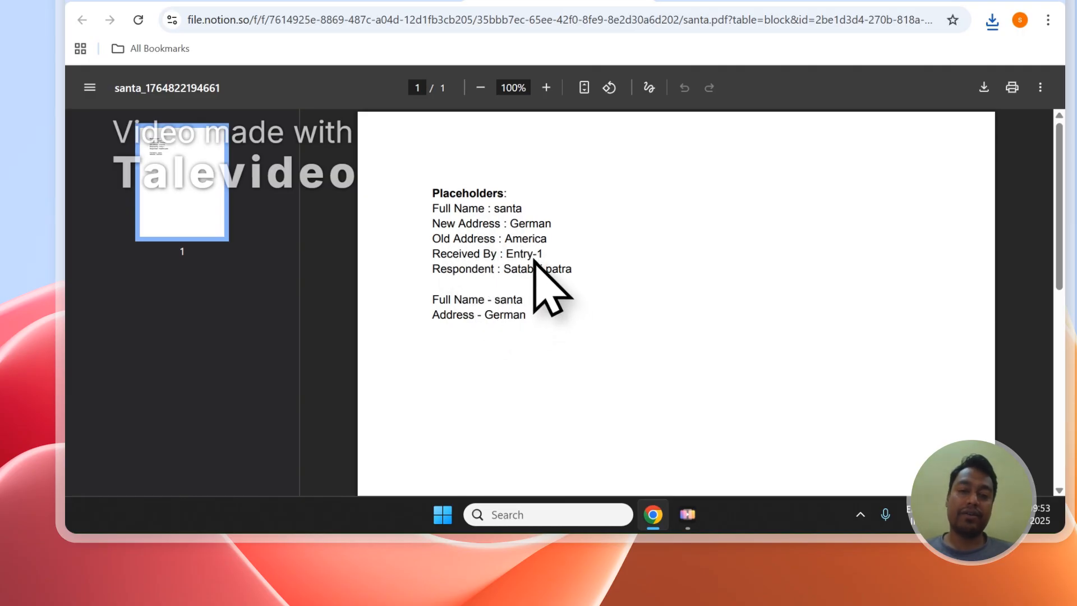
pyautogui.click(440, 84)
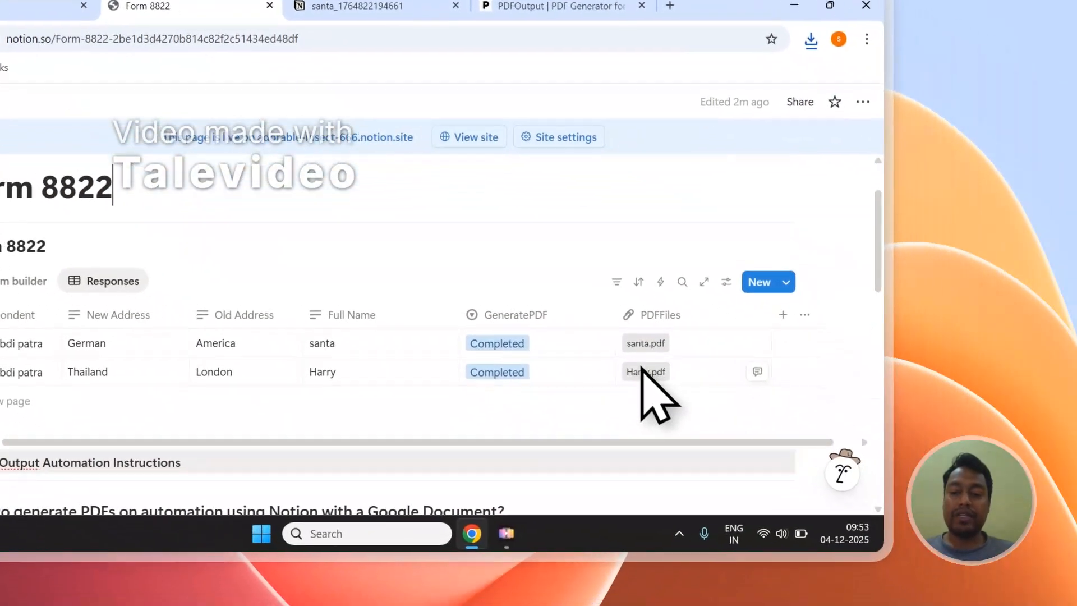
pyautogui.click(643, 371)
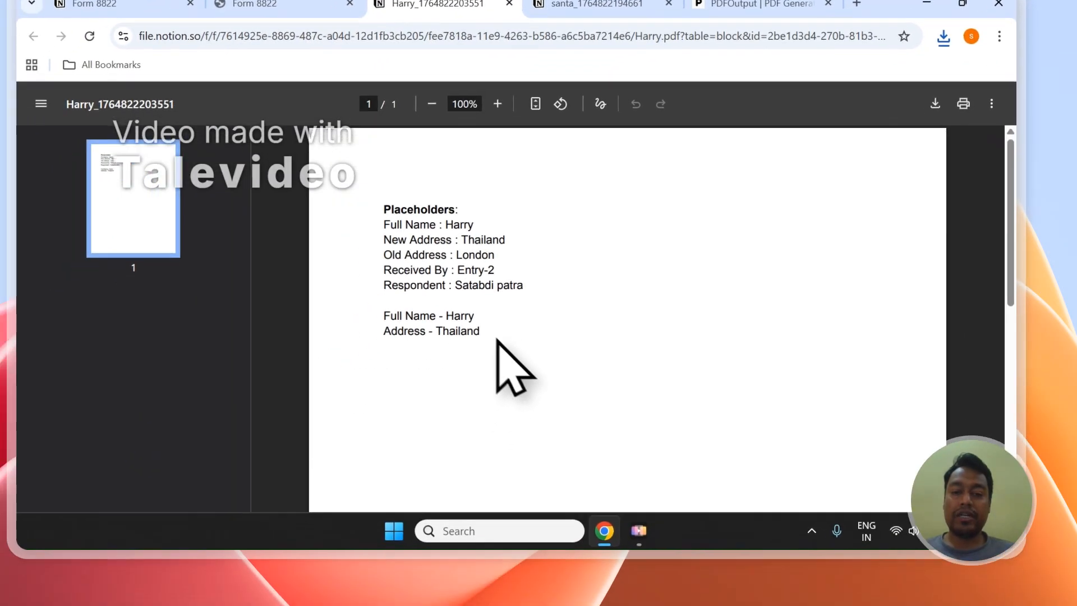
pyautogui.moveTo(497, 339); pyautogui.dragTo(369, 219)
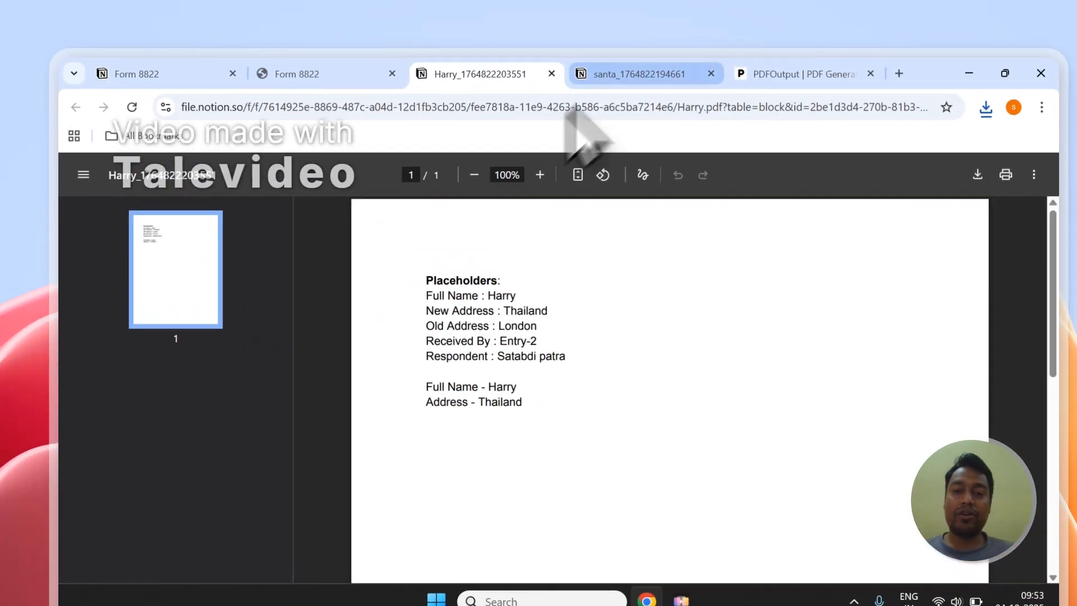
# Compare the two generated PDFs with each other and close both of them.
pyautogui.click(608, 73)
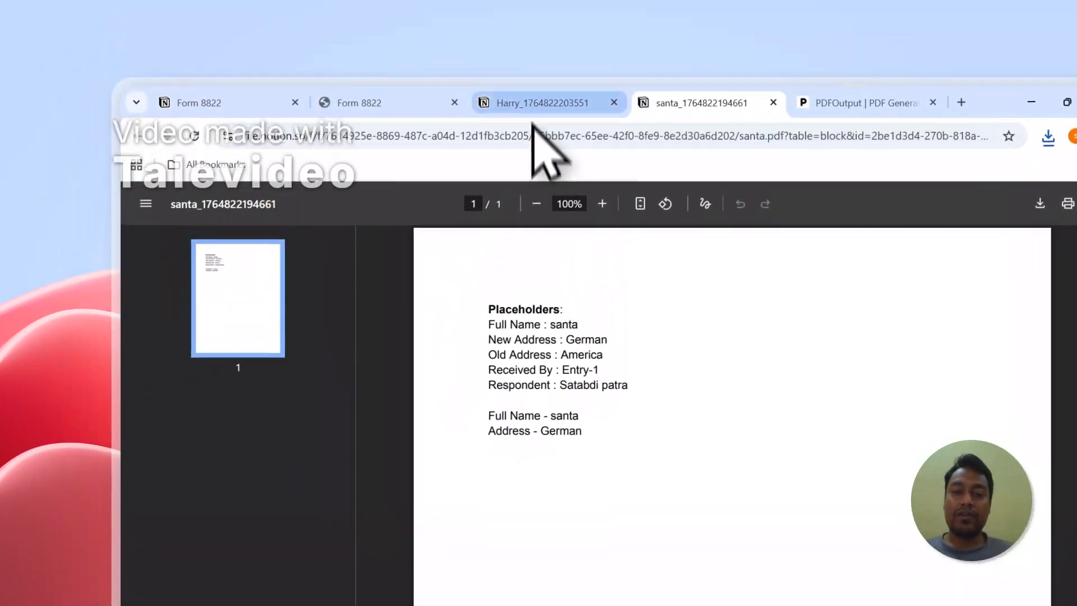
pyautogui.click(527, 3)
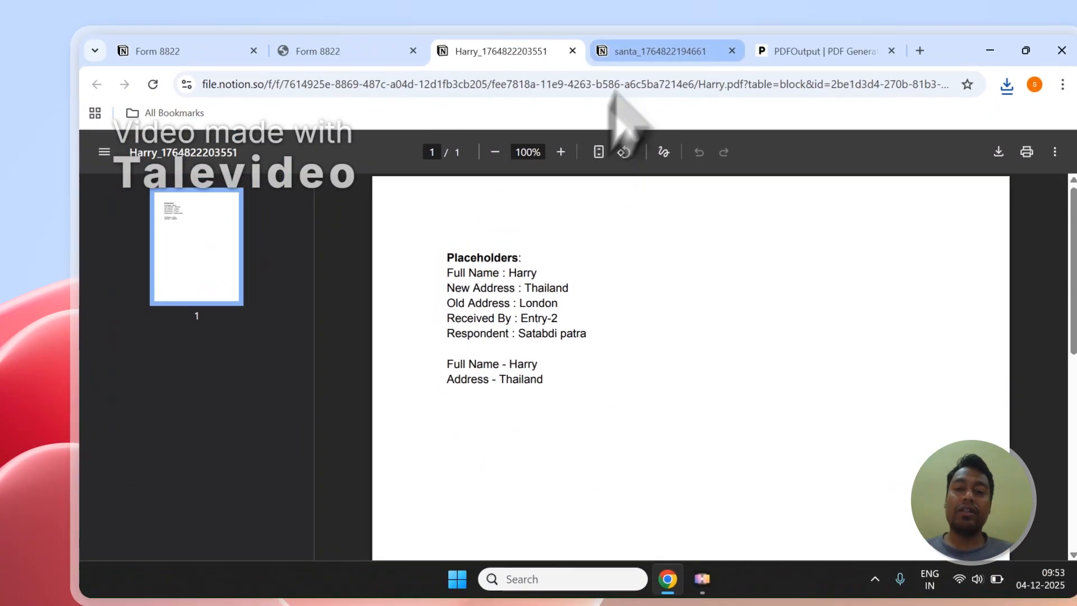
pyautogui.click(621, 52)
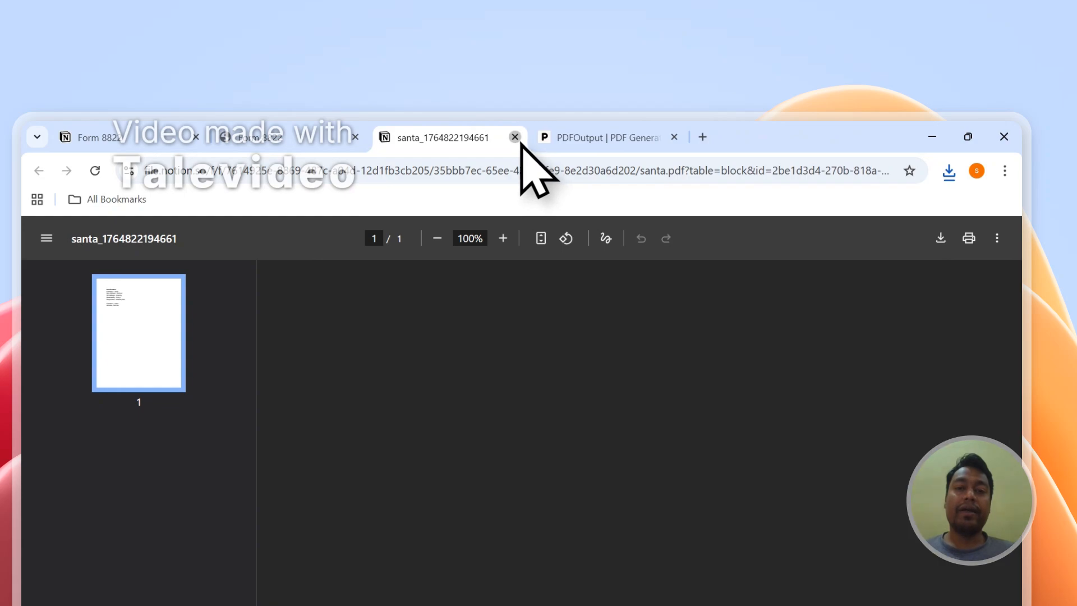
pyautogui.click(517, 141)
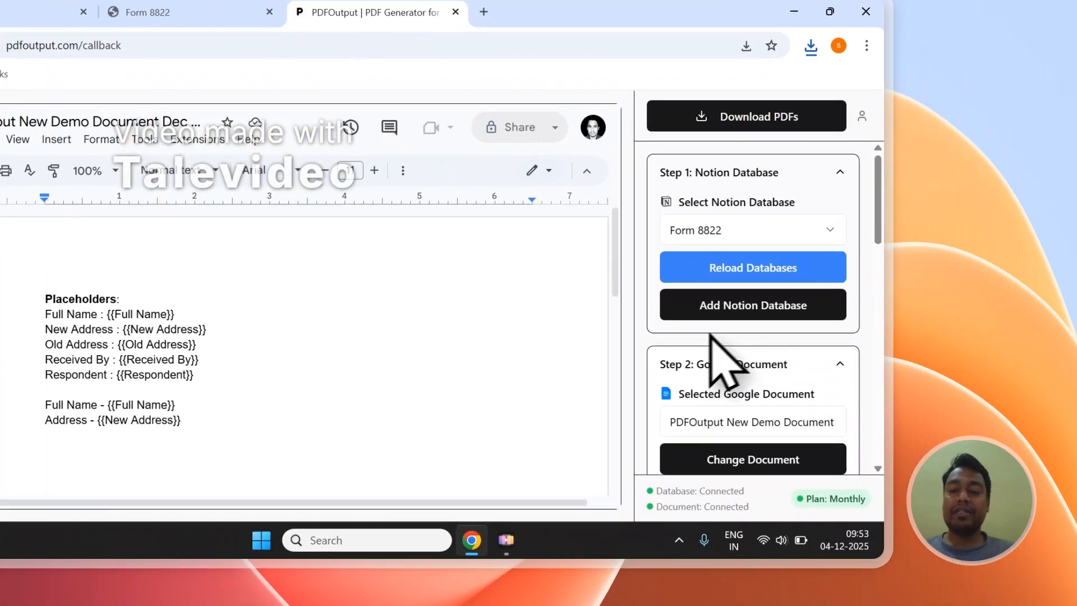
# Set up the Notion automation in PDFOutput's Mapping Section and return to the Form 8822 responses in Notion.
pyautogui.scroll(-6, 850, 412)
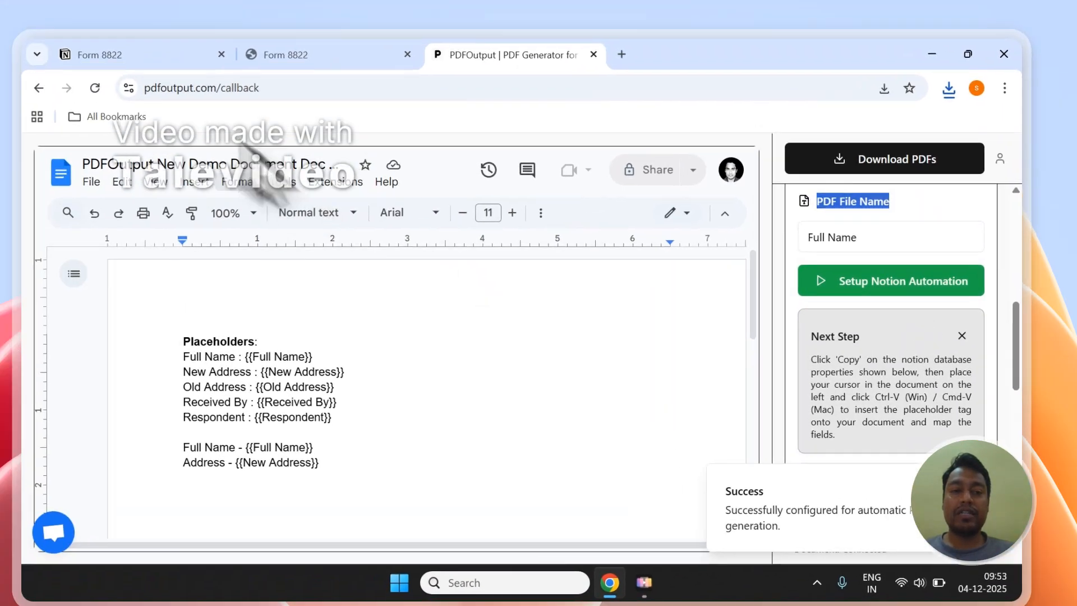
pyautogui.click(223, 84)
pyautogui.click(430, 126)
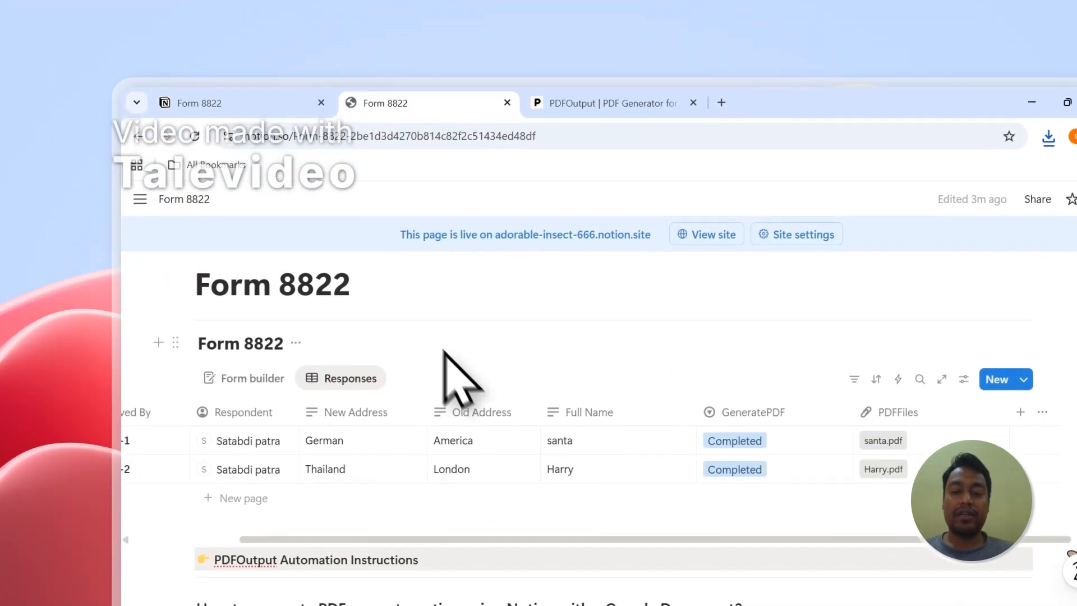
# Look over the connected database and document in PDFOutput, the responses table and the public Form 8822.
pyautogui.click(602, 129)
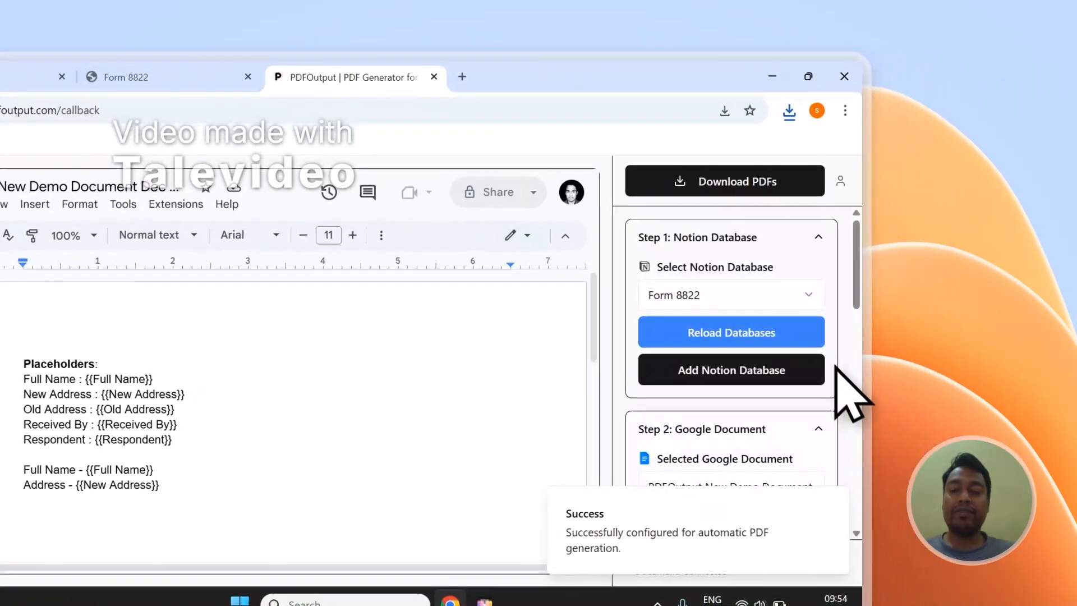
pyautogui.scroll(-3, 847, 339)
pyautogui.scroll(3, 797, 426)
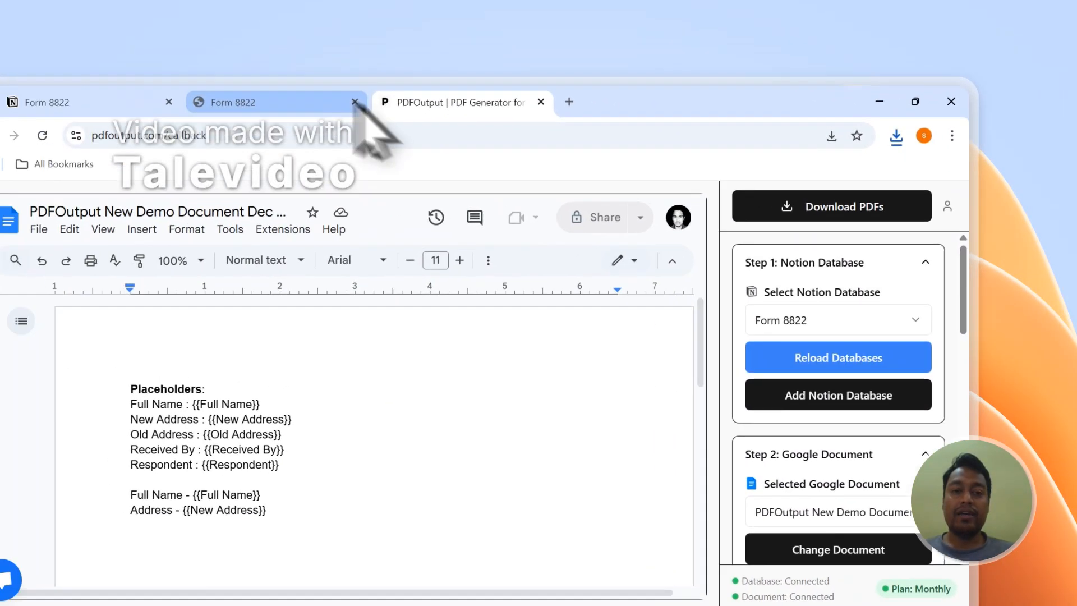
pyautogui.click(193, 77)
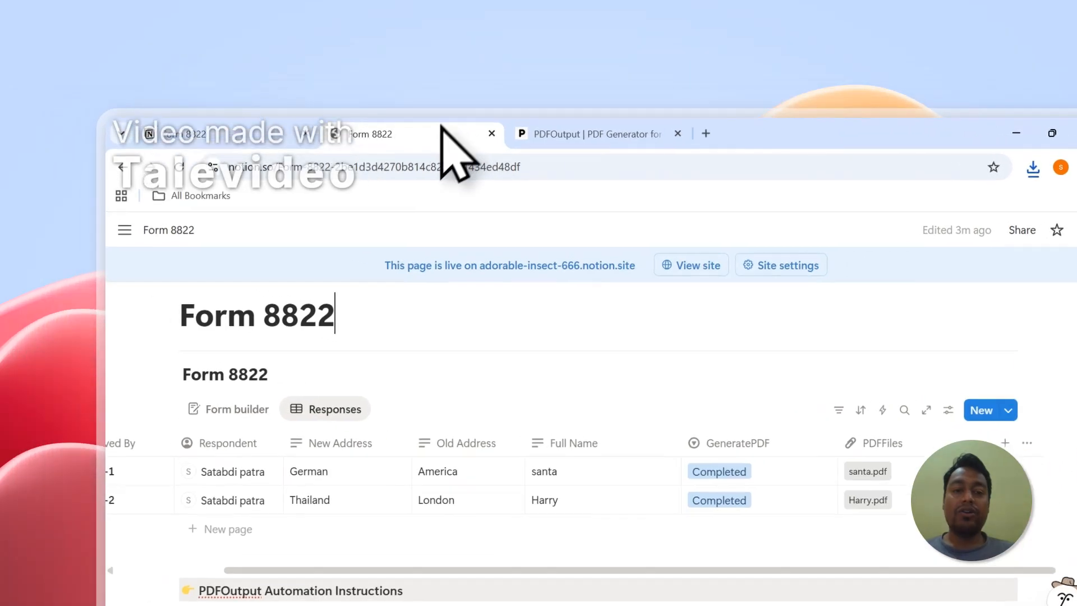
pyautogui.click(33, 77)
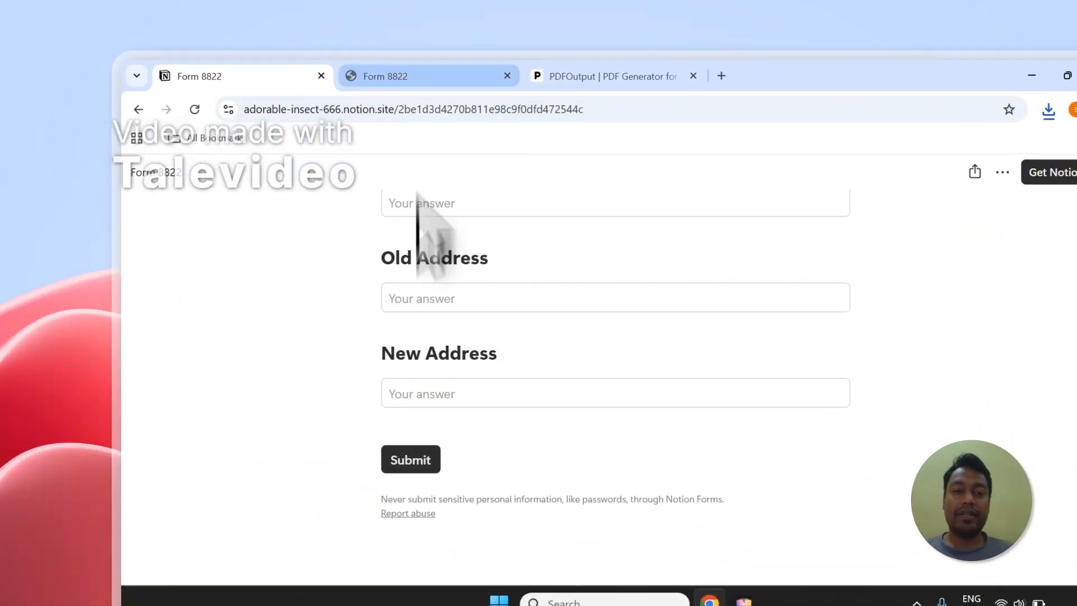
pyautogui.click(381, 126)
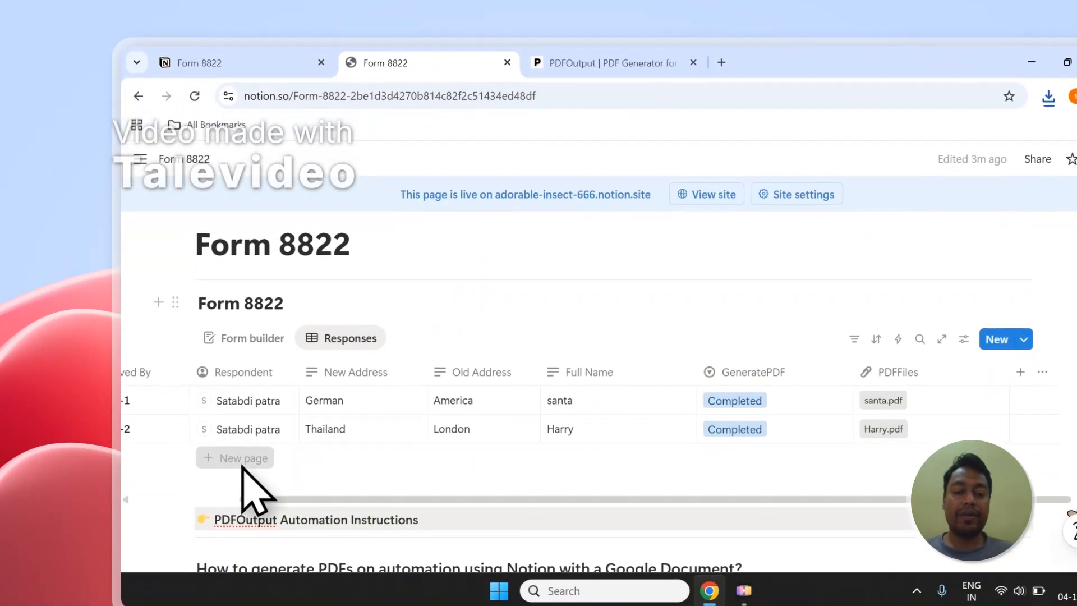
# Add a new blank row to the Form 8822 responses table in Notion.
pyautogui.click(241, 459)
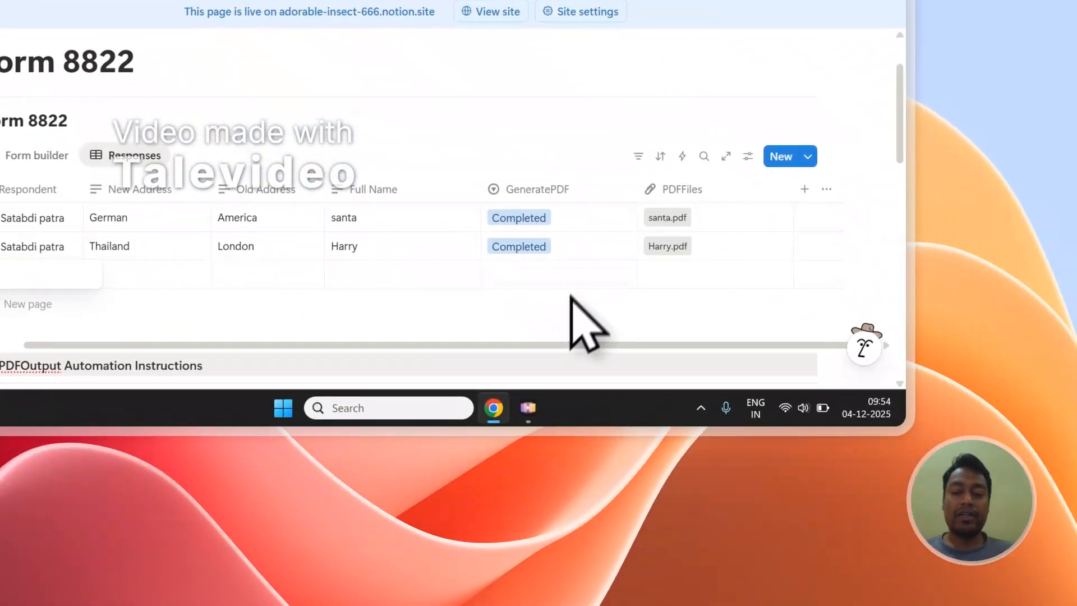
pyautogui.click(783, 451)
pyautogui.click(517, 147)
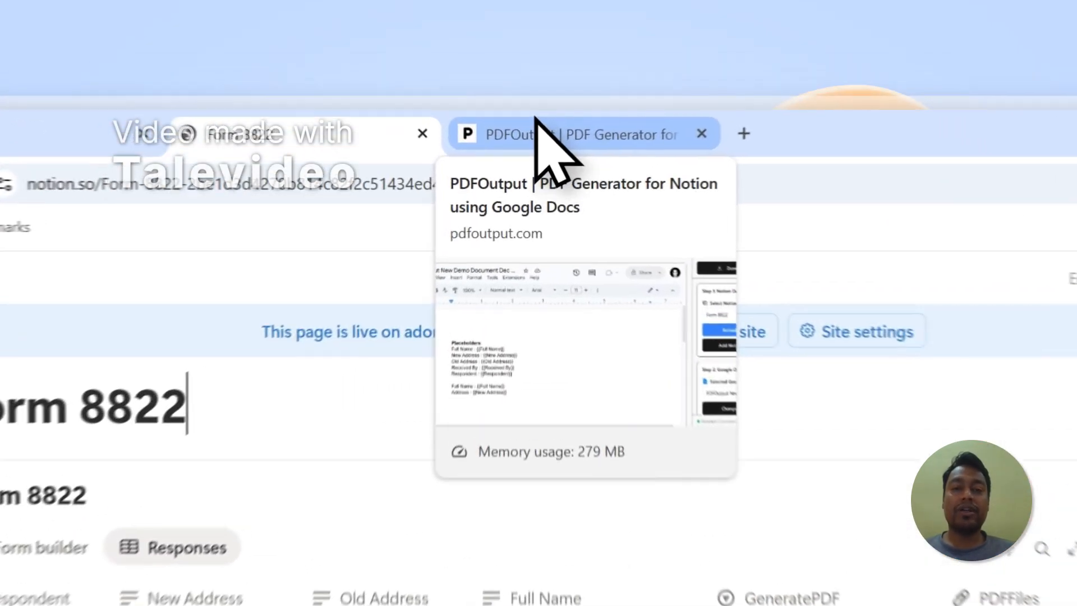
# Review the Google Document and Mapping Section settings in PDFOutput and check the Form 8822 page in Notion again.
pyautogui.click(508, 81)
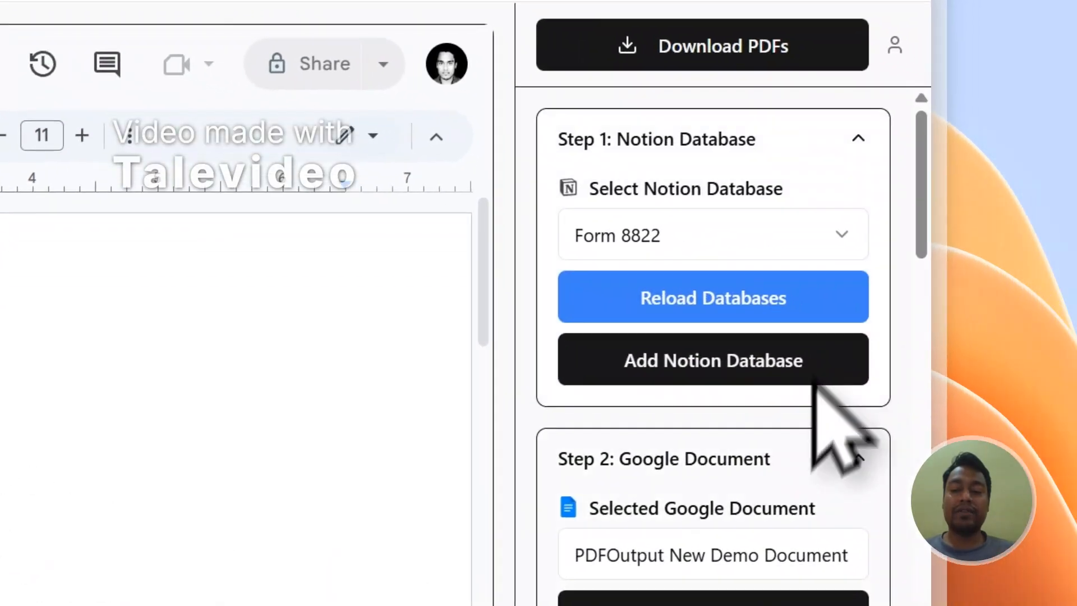
pyautogui.scroll(-5, 797, 465)
pyautogui.scroll(5, 788, 458)
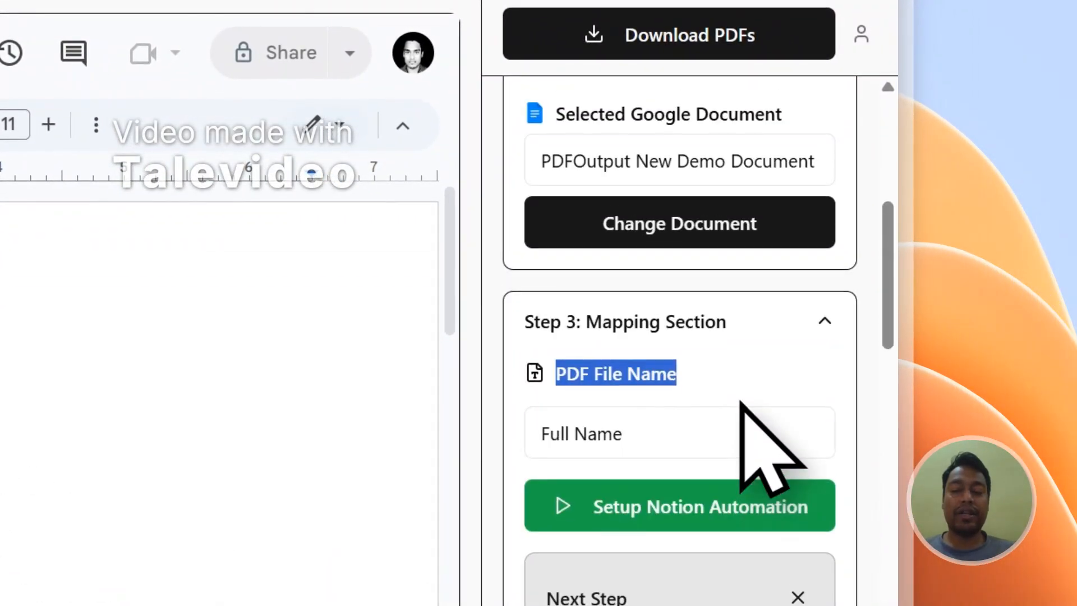
pyautogui.click(231, 85)
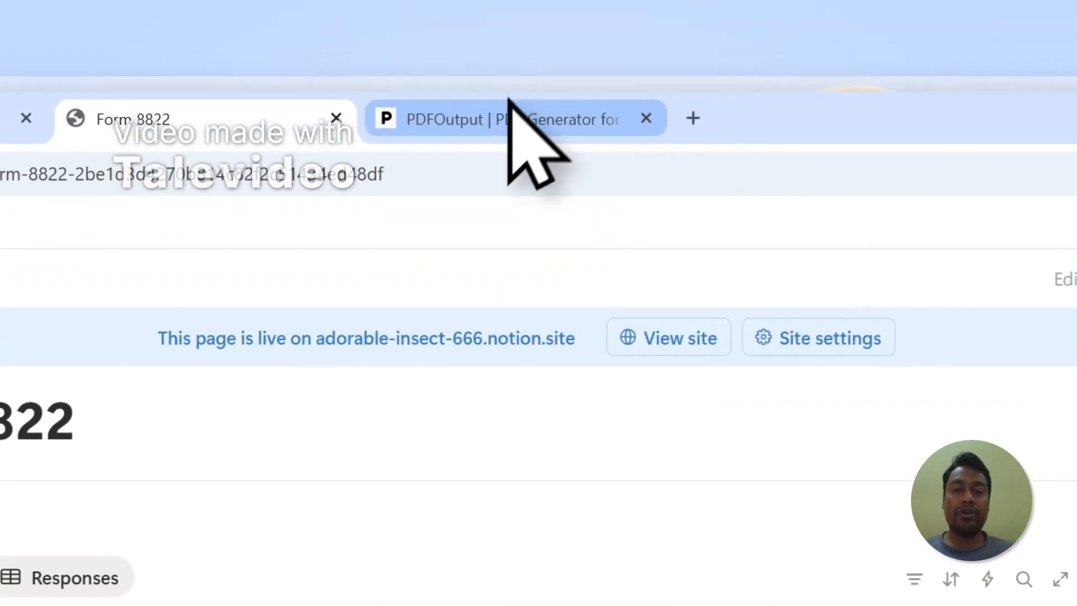
pyautogui.click(661, 0)
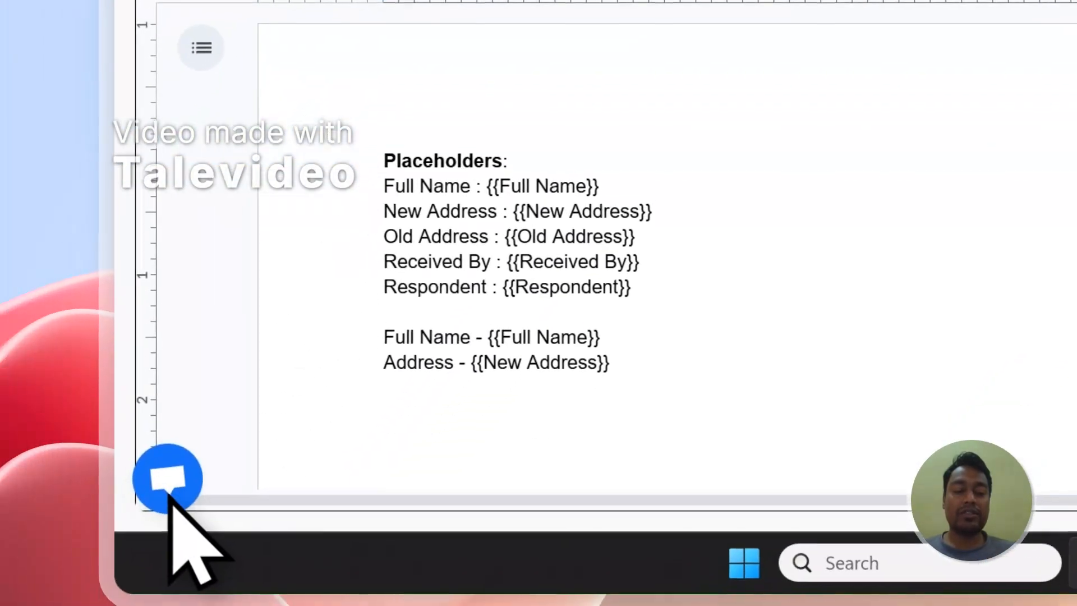
# View PDFOutput's support chat, close it and go to the website's home page.
pyautogui.click(175, 467)
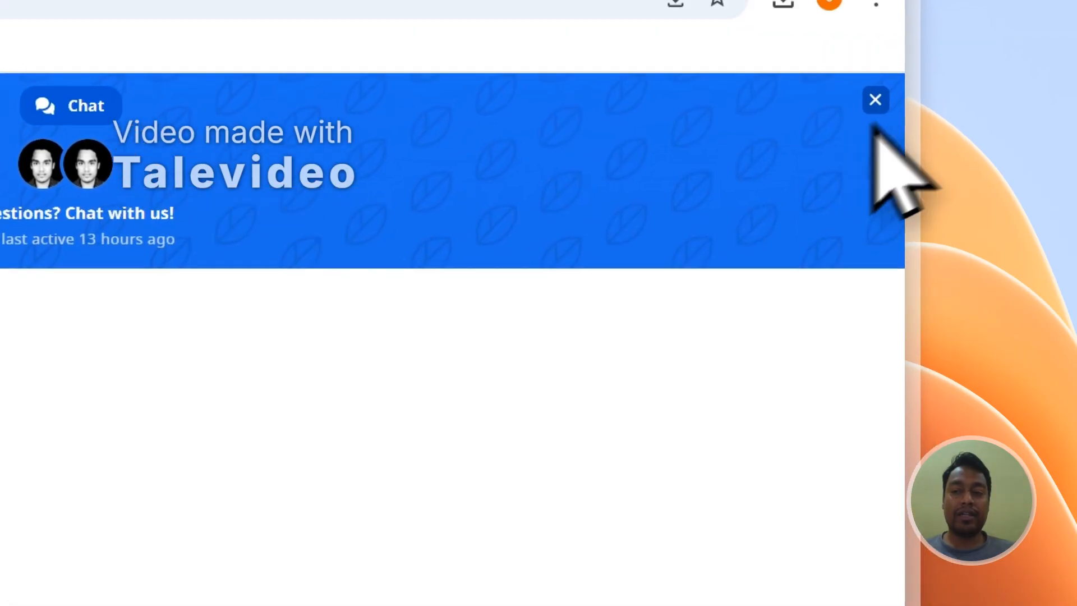
pyautogui.click(872, 99)
pyautogui.click(861, 293)
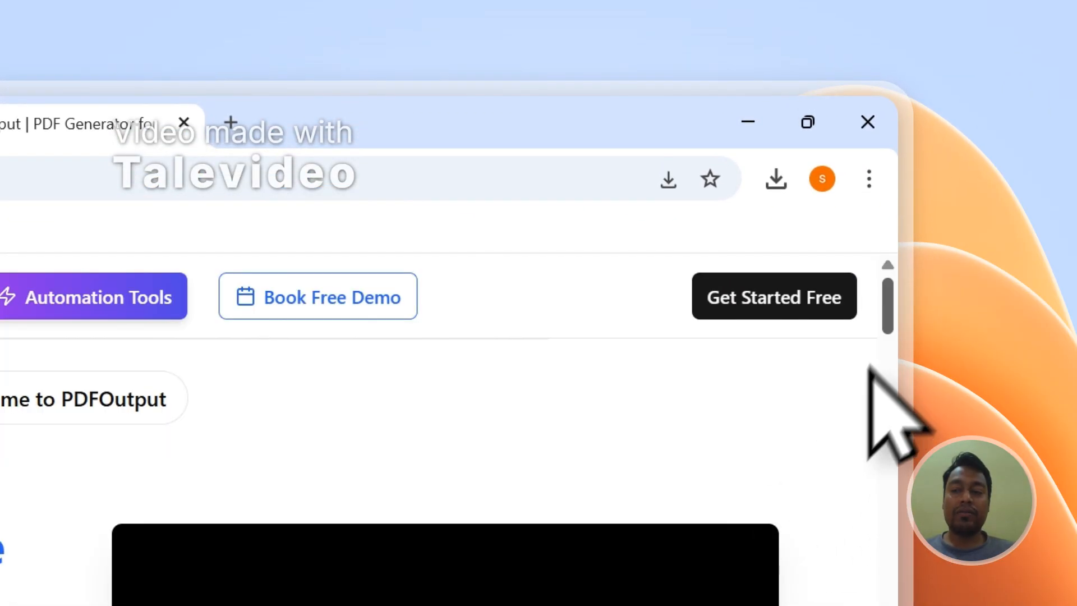
# Open PDFOutput's Contact page from the home page footer, view the message form and return to the Form 8822 responses.
pyautogui.scroll(-15, 870, 373)
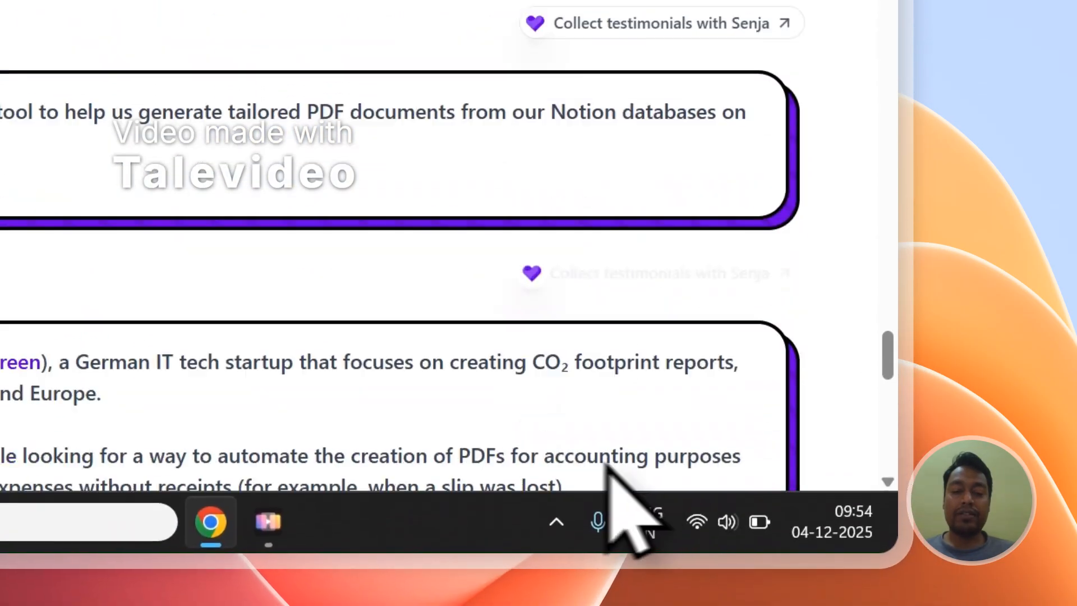
pyautogui.scroll(-10, 608, 465)
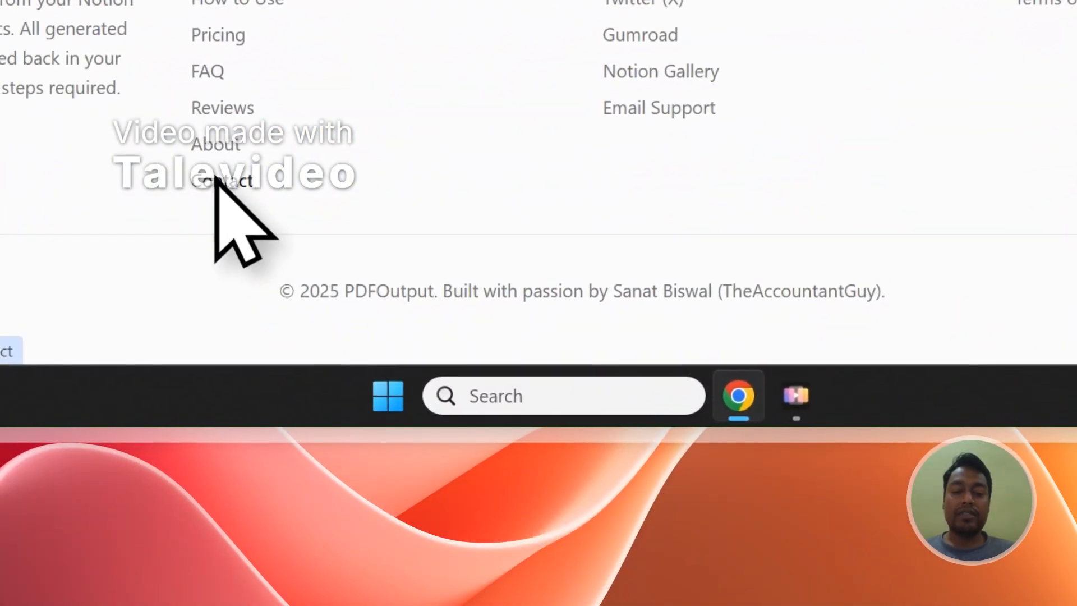
pyautogui.click(216, 179)
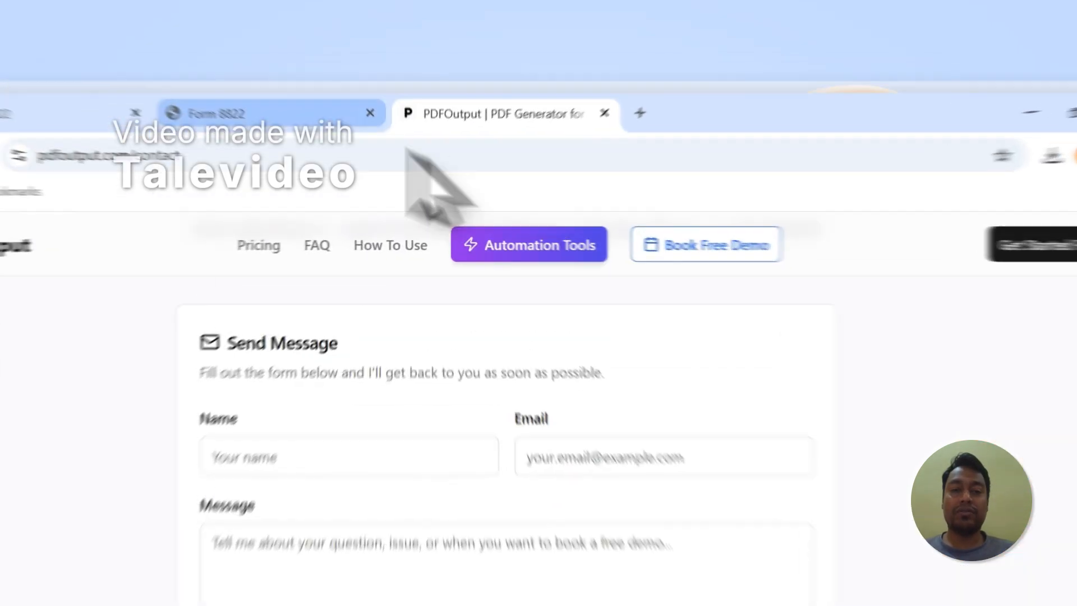
pyautogui.click(347, 82)
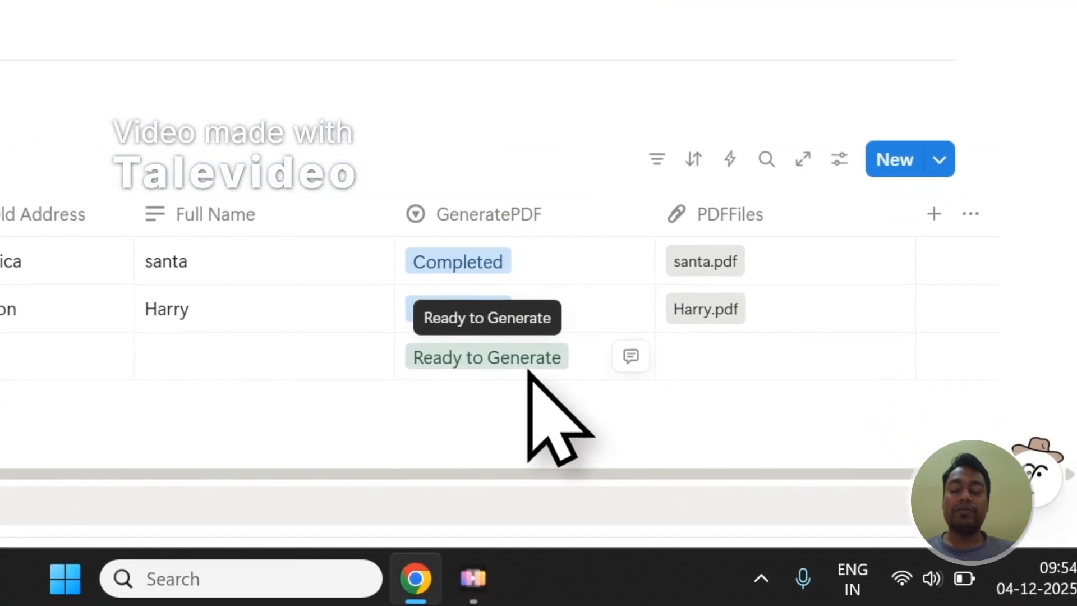